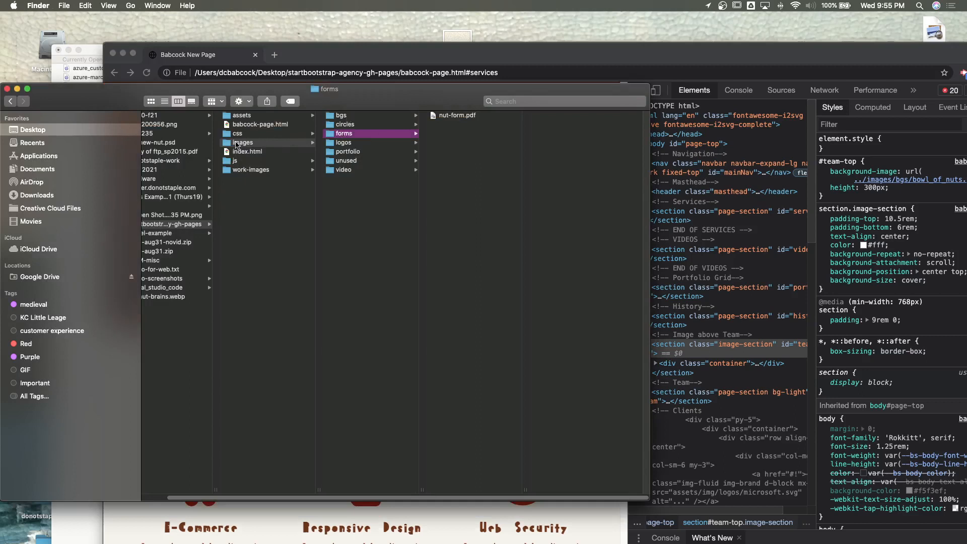
- Move pecan-hat.jpg and pecan-tree.jpg from the images/bgs folder into the unused folder
left_click(347, 117)
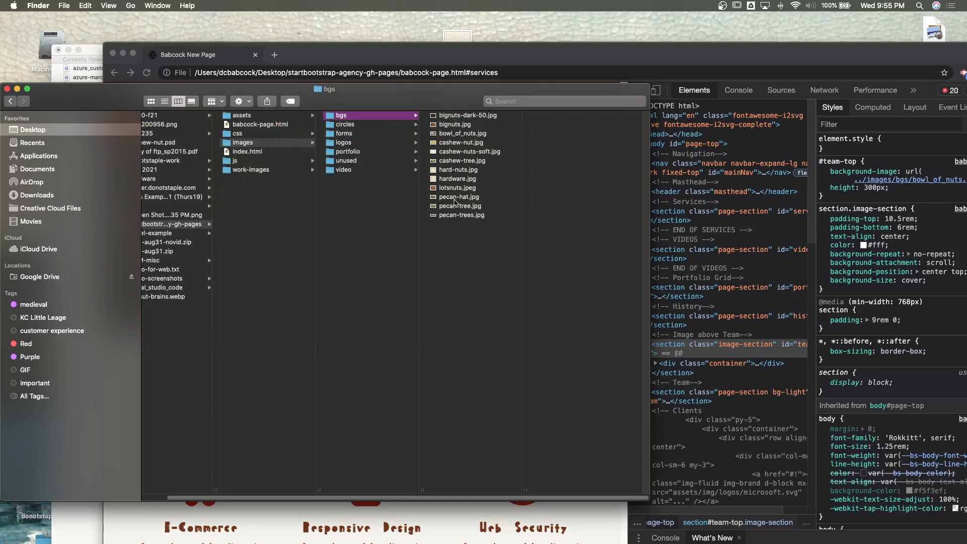
left_click(455, 198)
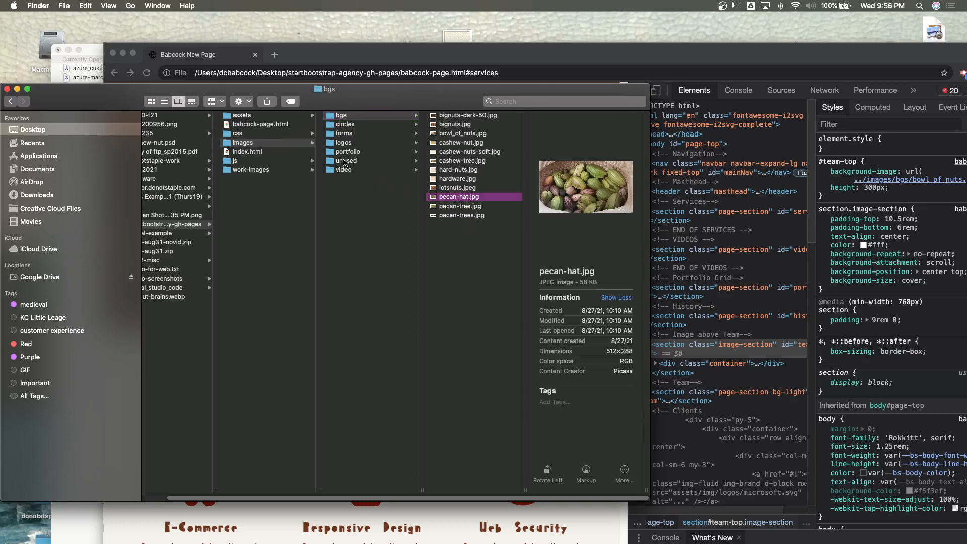
left_click_drag(454, 197, 346, 161)
left_click(459, 198)
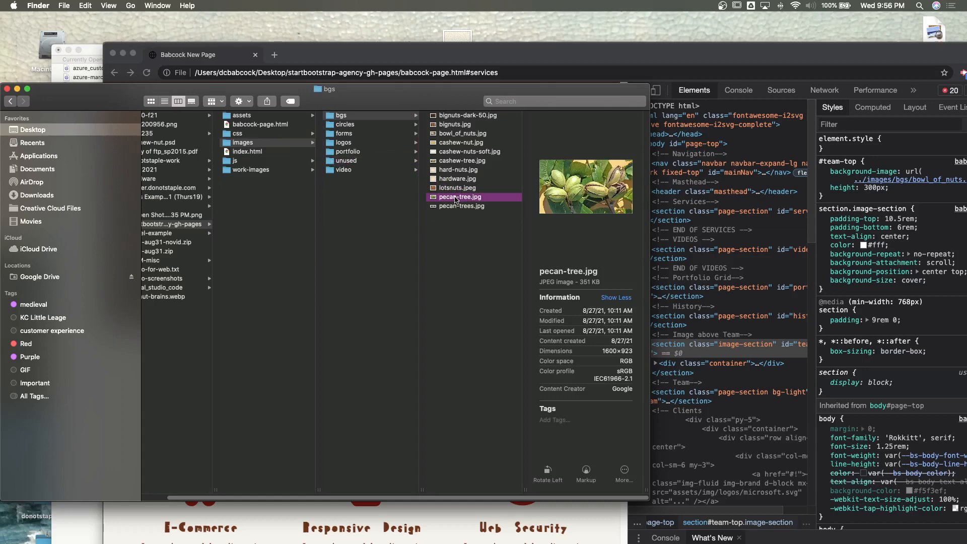
left_click(355, 161)
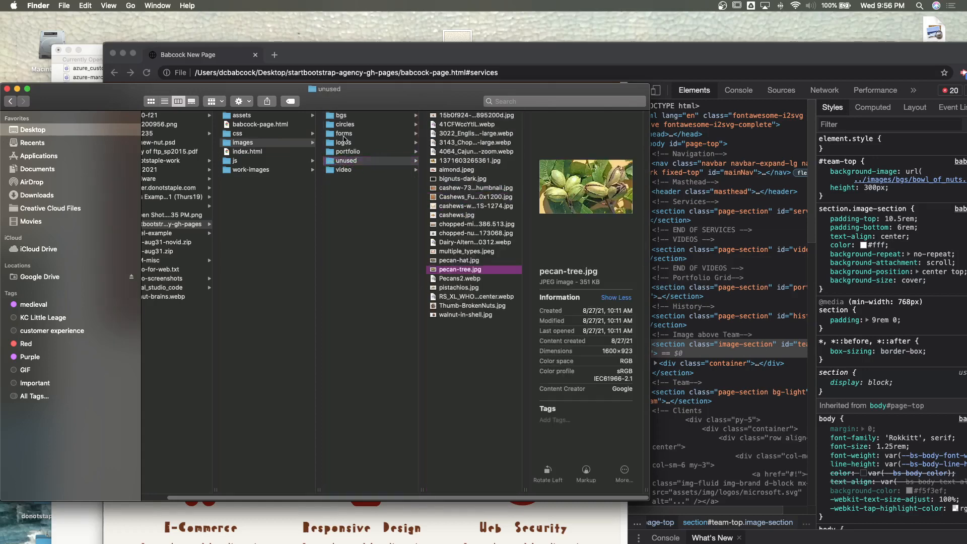
- Review the files in the bgs, circles, forms, logos and portfolio image folders for anything the site does not need
left_click(343, 117)
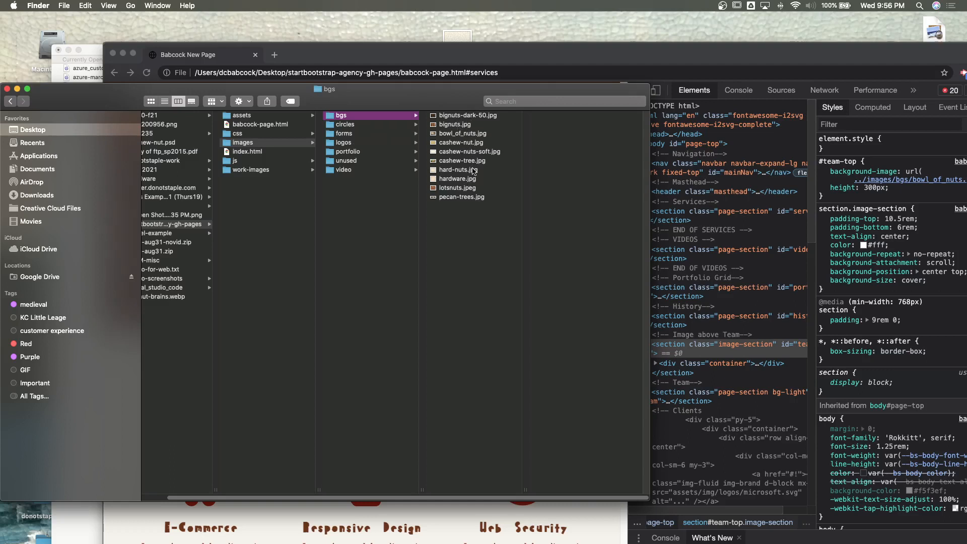
left_click(375, 124)
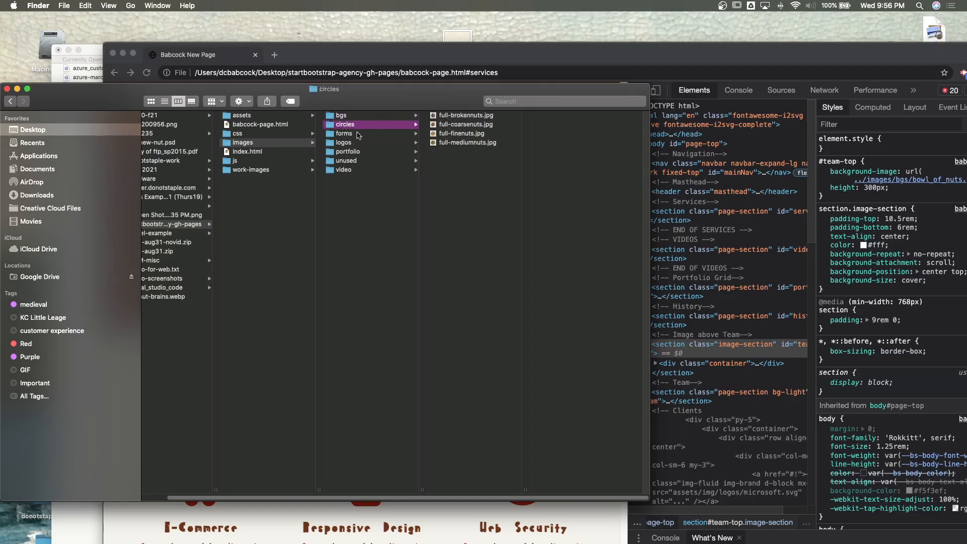
left_click(358, 134)
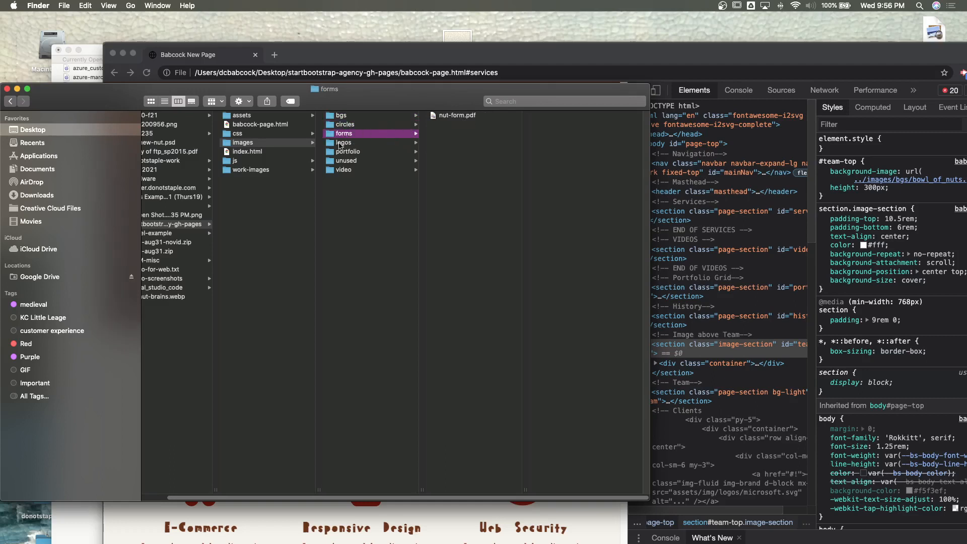
left_click(339, 143)
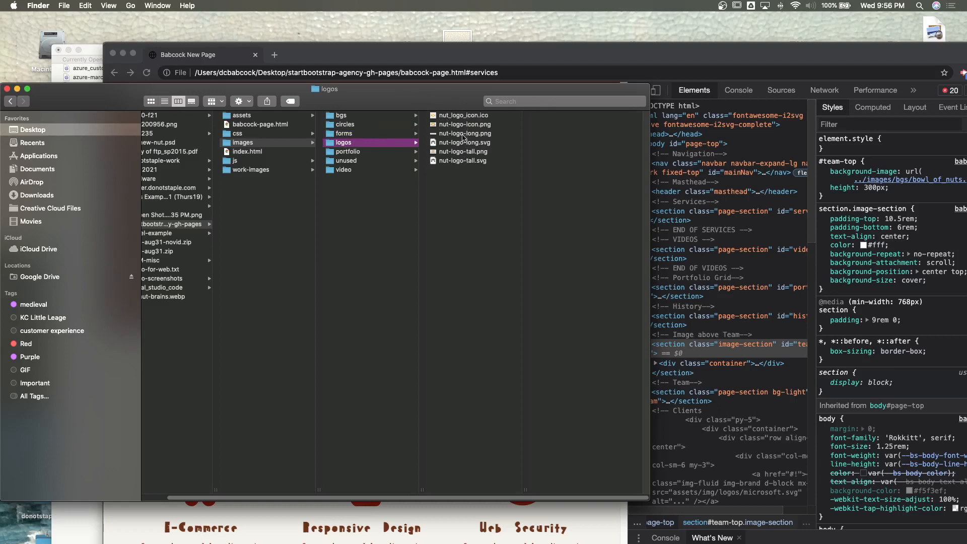
left_click(348, 152)
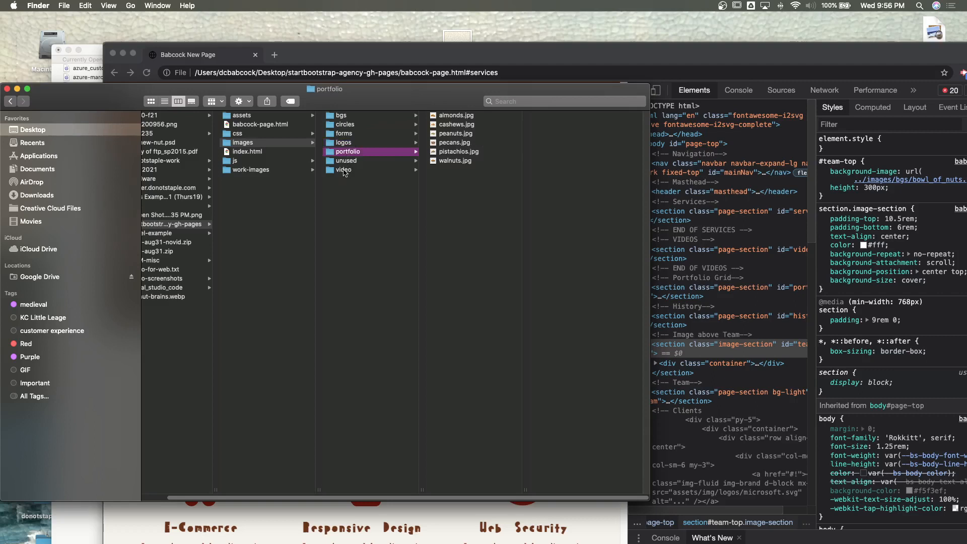
- Preview the clips in the video folder and move almonds.mp4 into the unused folder
left_click(344, 171)
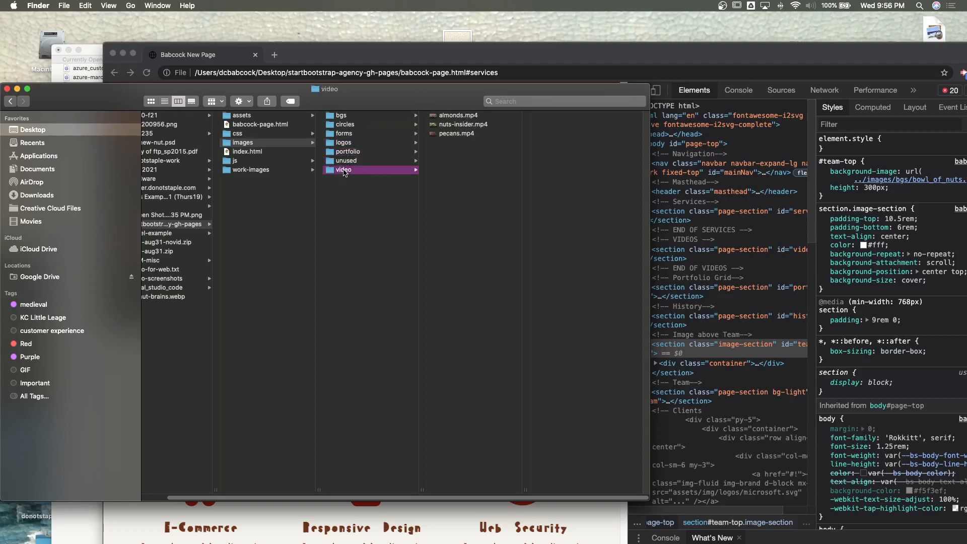
left_click(452, 125)
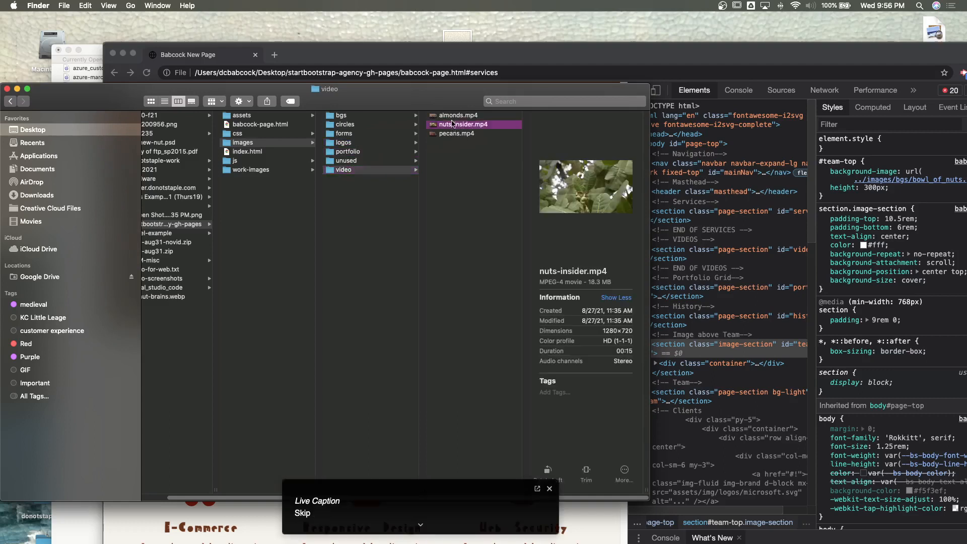
left_click(451, 117)
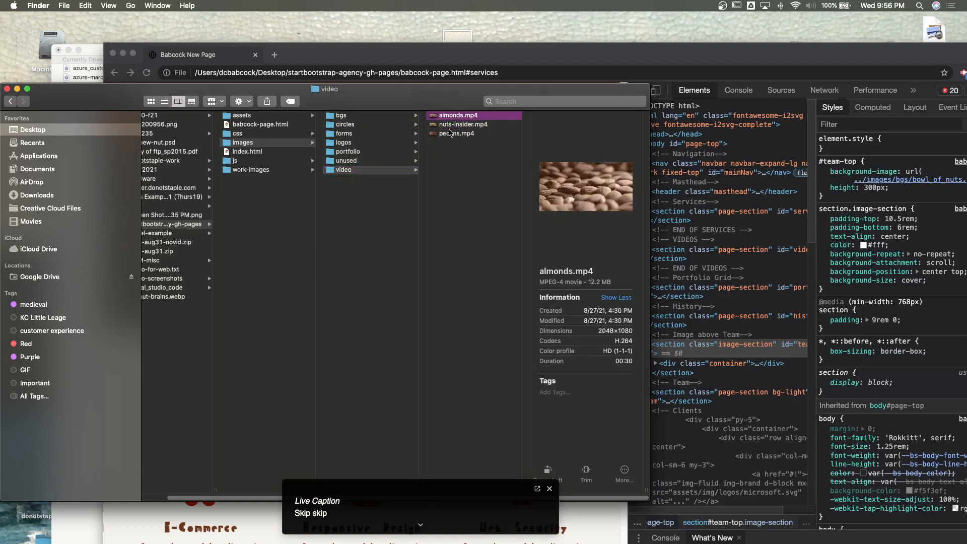
left_click(450, 135)
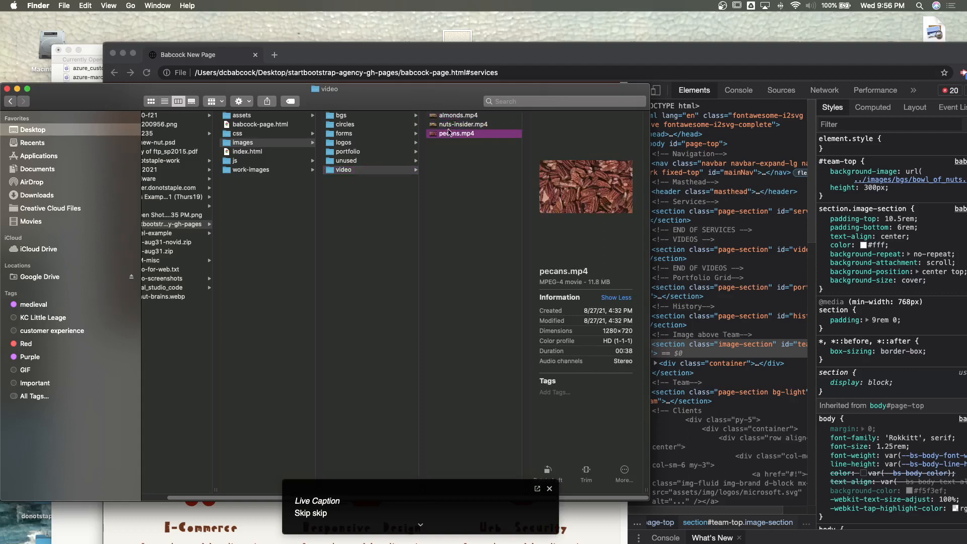
left_click(449, 117)
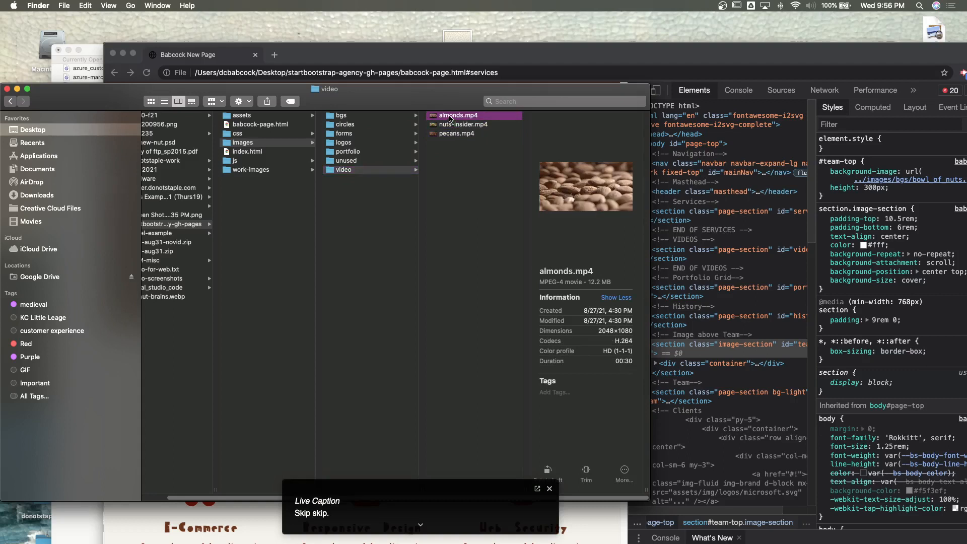
left_click_drag(450, 119, 344, 165)
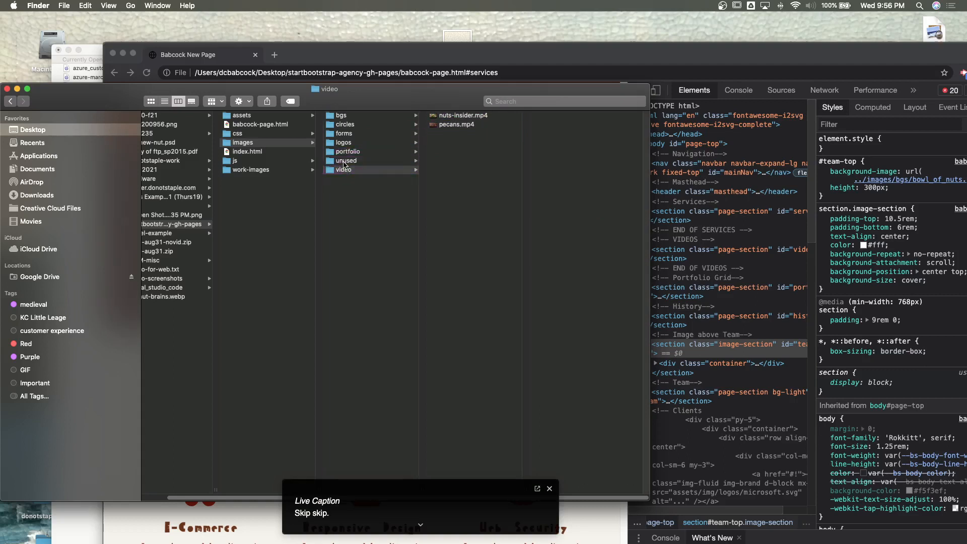
- Switch to Chrome, reload the Babcock New Page, and check that images and videos display in the Services, Videos and Portfolio sections
left_click(197, 511)
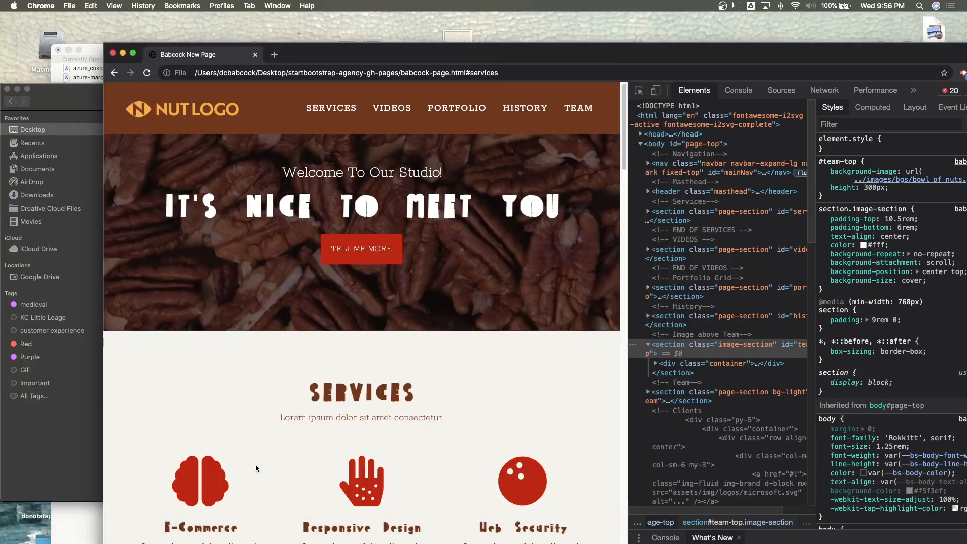
key("super+r")
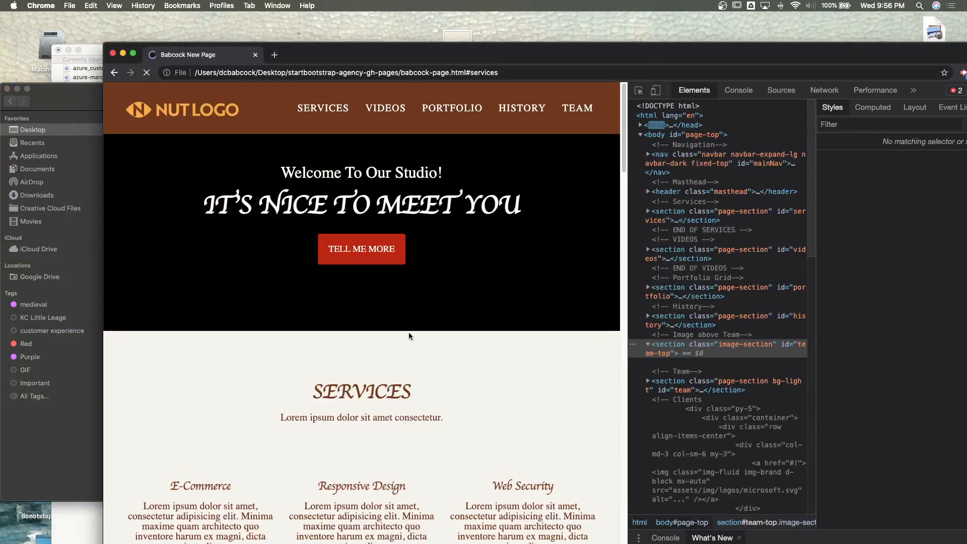
scroll(419, 328, "down", 5)
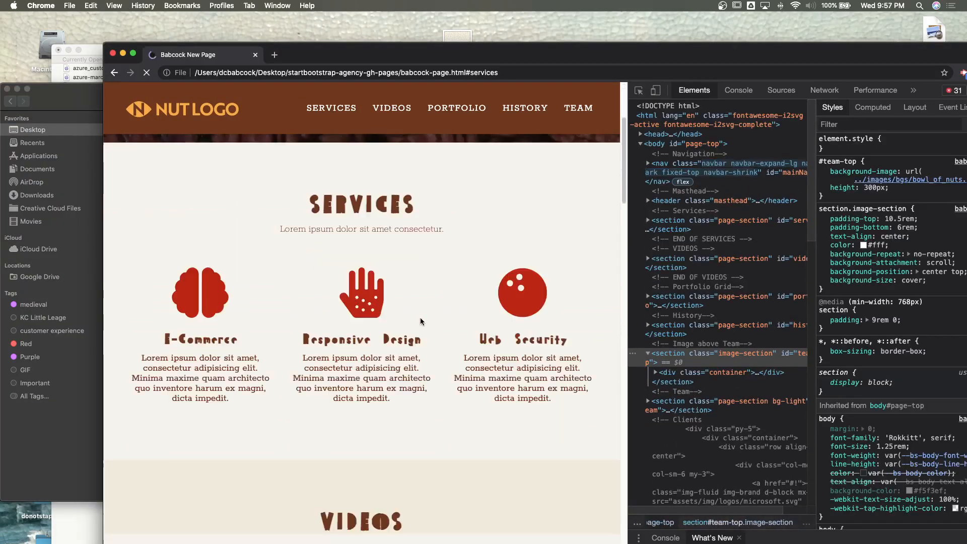
scroll(373, 307, "down", 10)
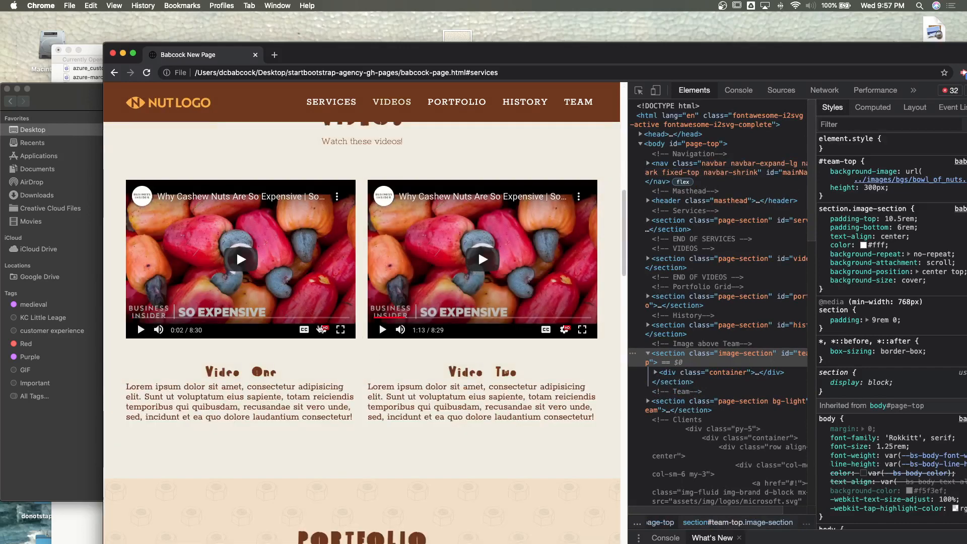
scroll(380, 340, "down", 5)
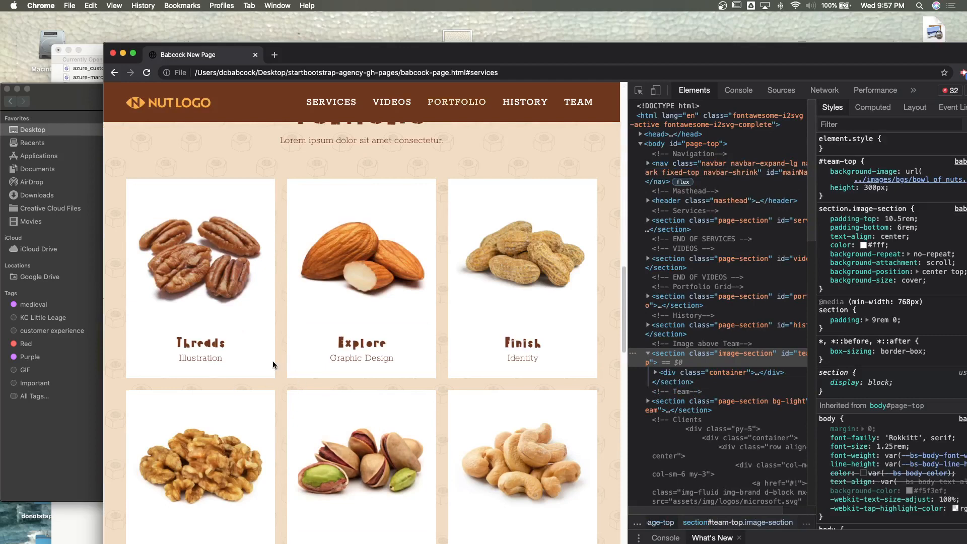
- Back in Finder, move the unused folder out of images and the work-images folder out of the site folder, both onto the Desktop
left_click(97, 436)
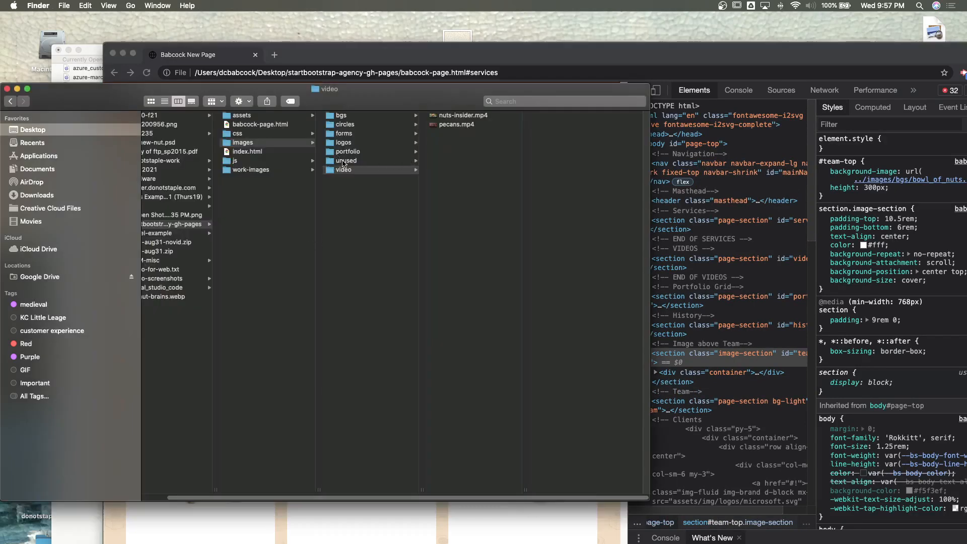
left_click_drag(342, 160, 552, 40)
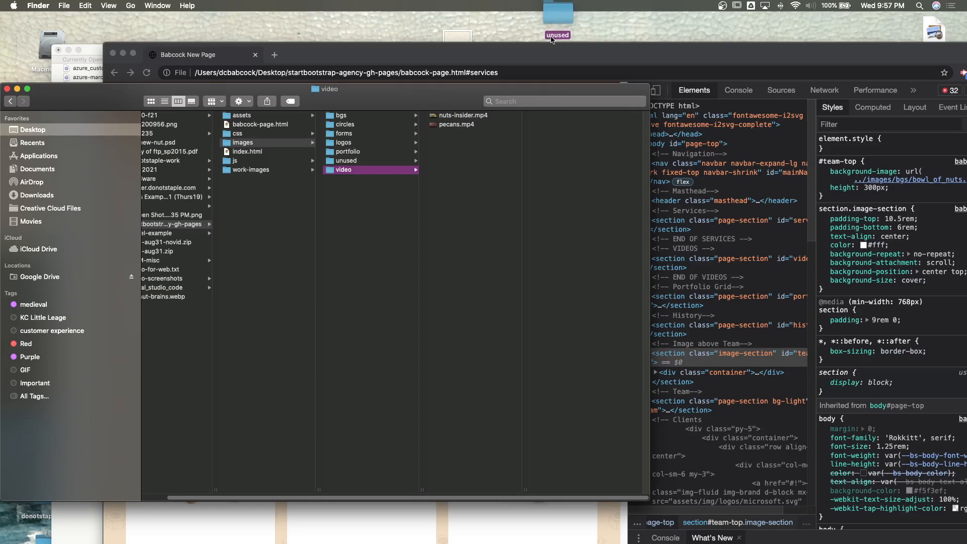
left_click_drag(553, 40, 552, 40)
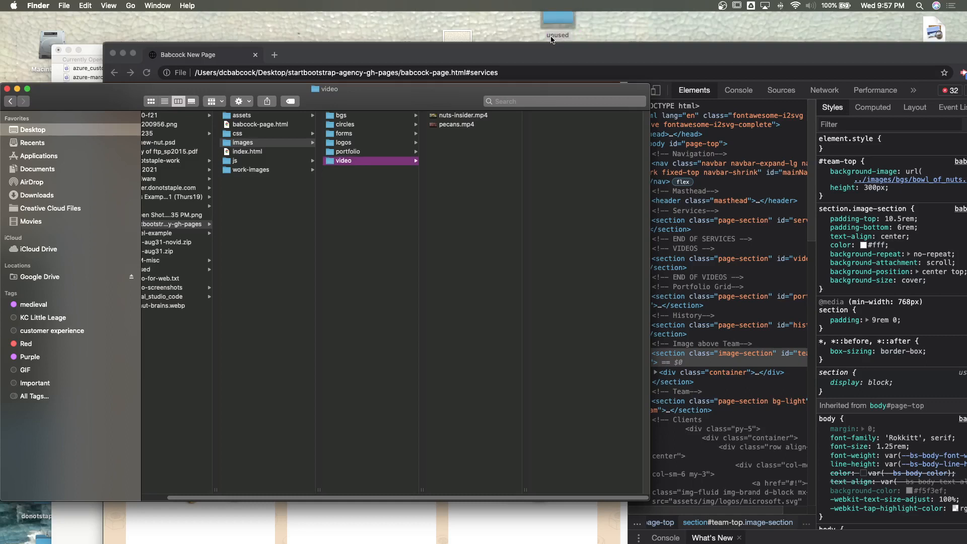
left_click(258, 170)
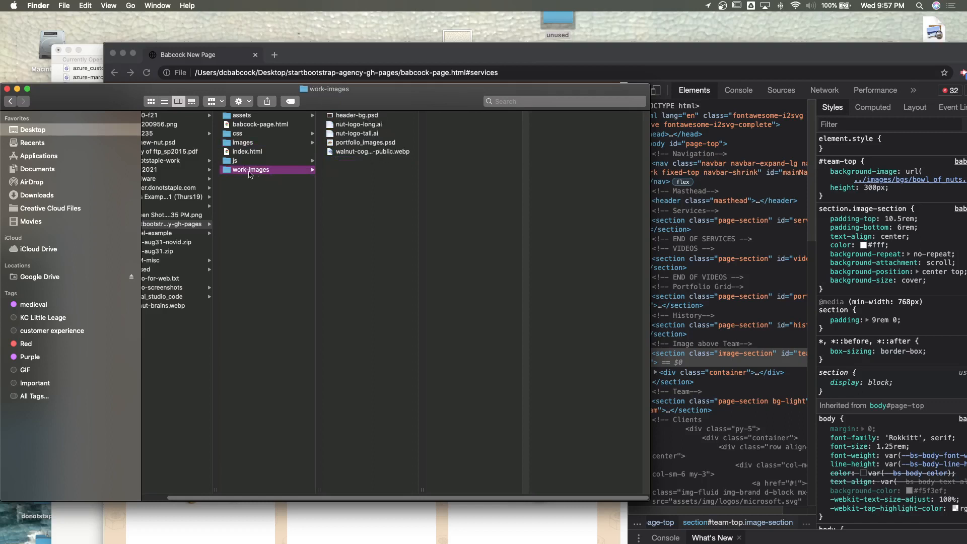
left_click_drag(247, 174, 504, 25)
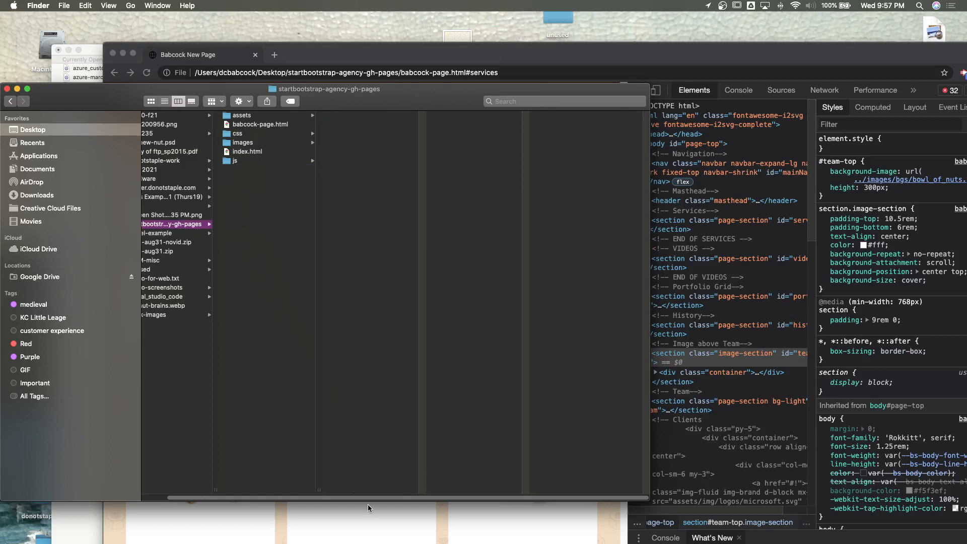
- Move the original template index.html out of startbootstrap-agency-gh-pages onto the Desktop
scroll(356, 498, "left", 2)
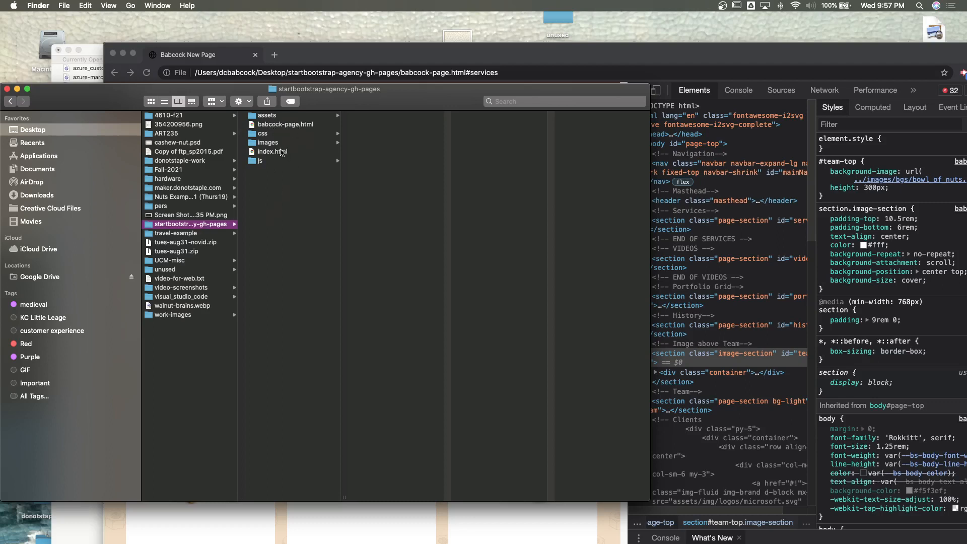
left_click(275, 153)
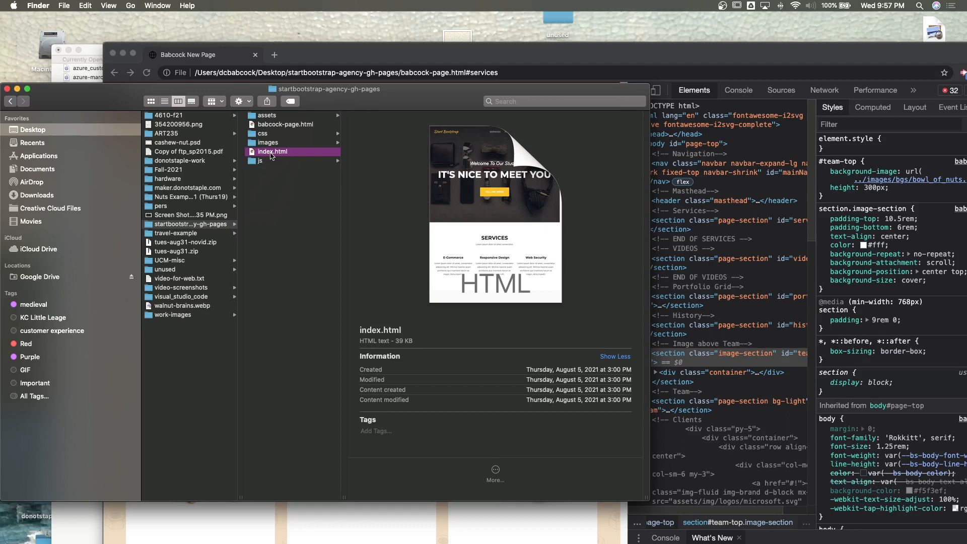
left_click_drag(272, 154, 505, 33)
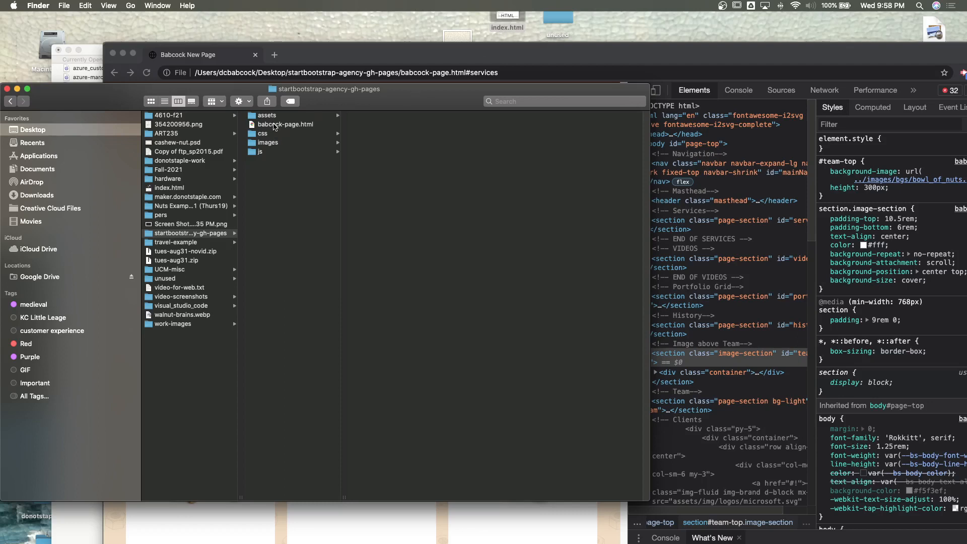
- Duplicate babcock-page.html in the site folder and rename the copy index.html
left_click(280, 126)
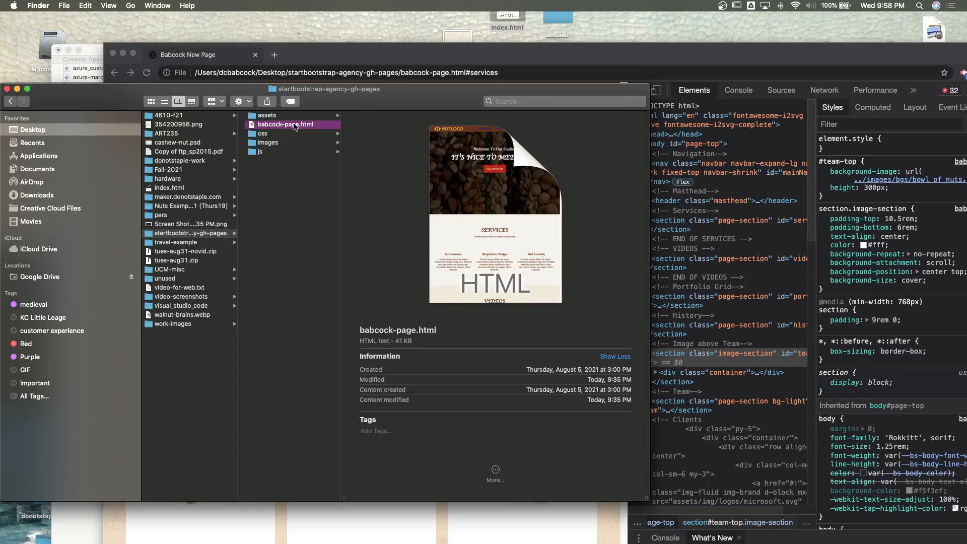
right_click(295, 127)
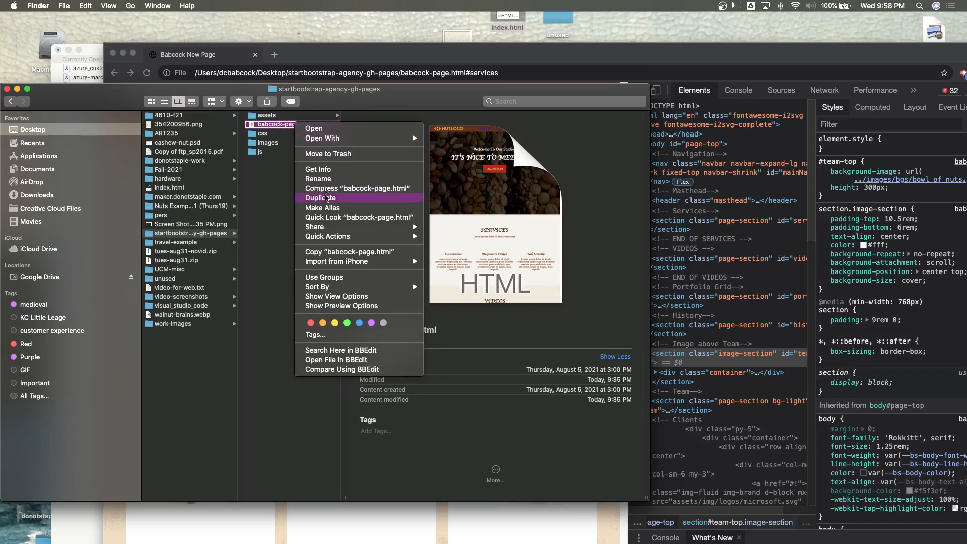
left_click(327, 198)
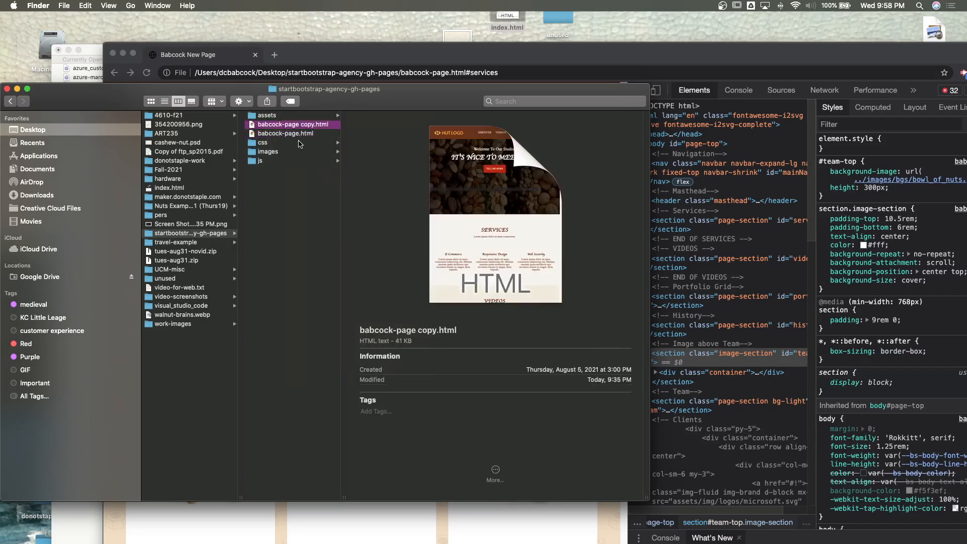
key("Return")
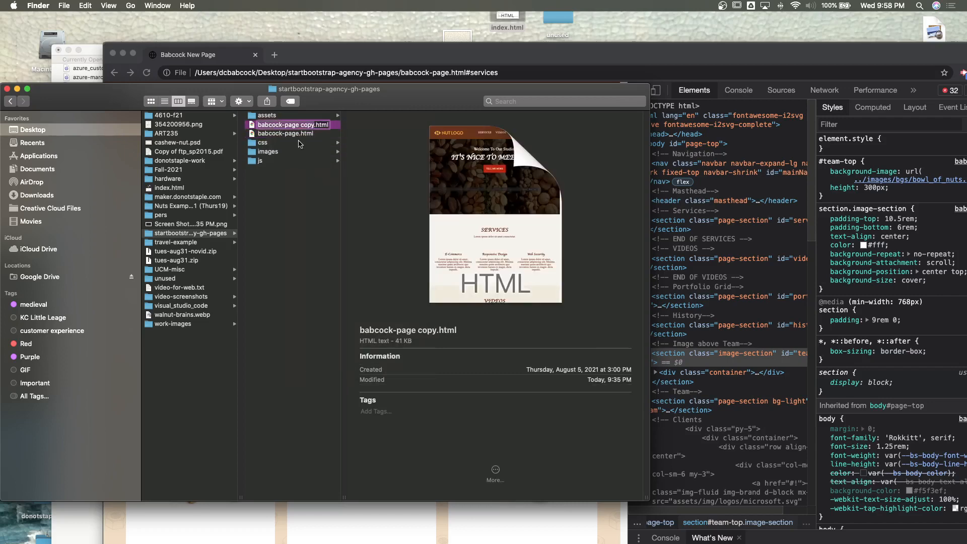
type("index")
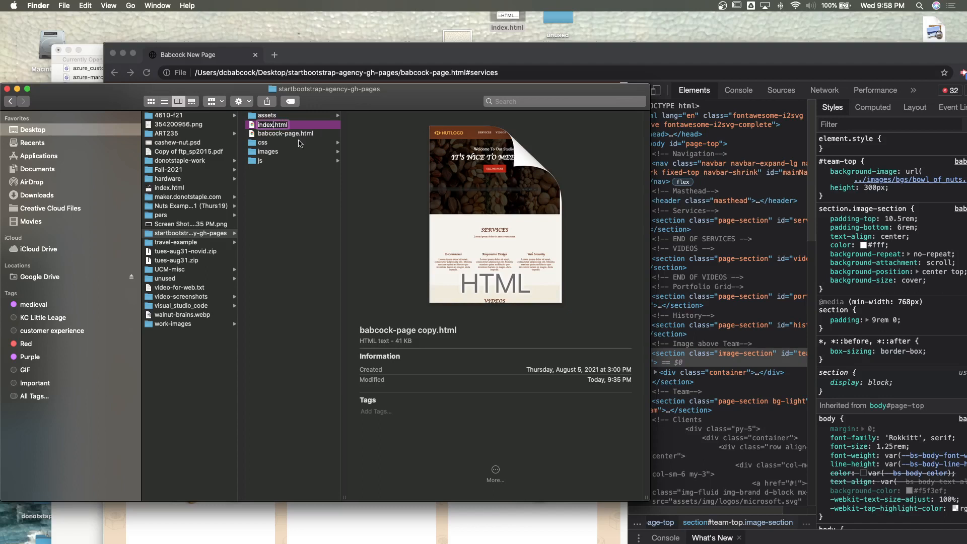
left_click(296, 202)
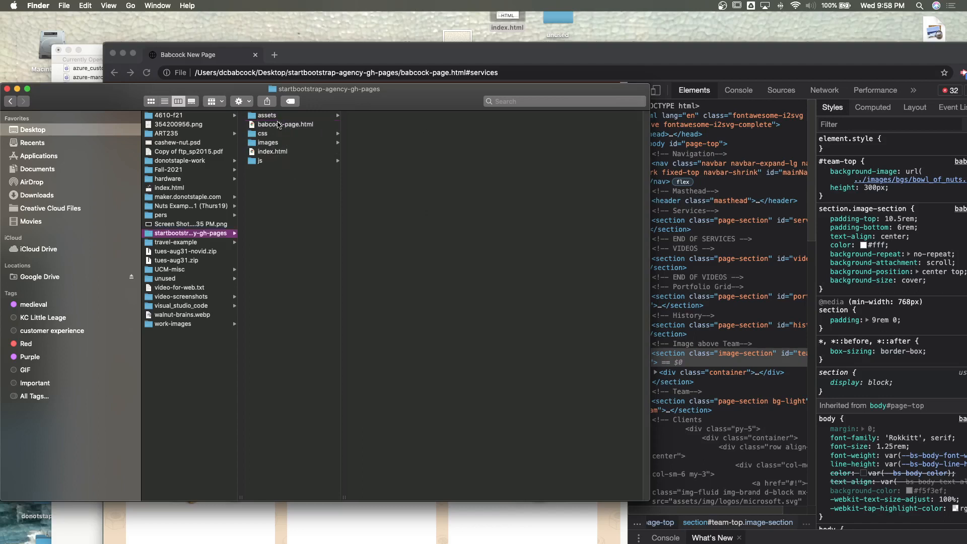
- Inspect babcock-page.html and its index.html copy in the site folder
left_click(280, 125)
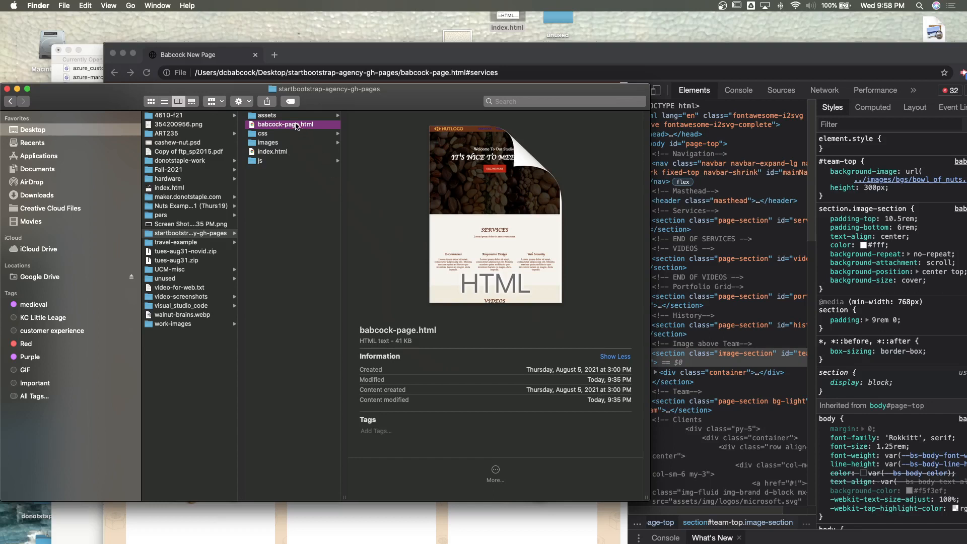
left_click(296, 125)
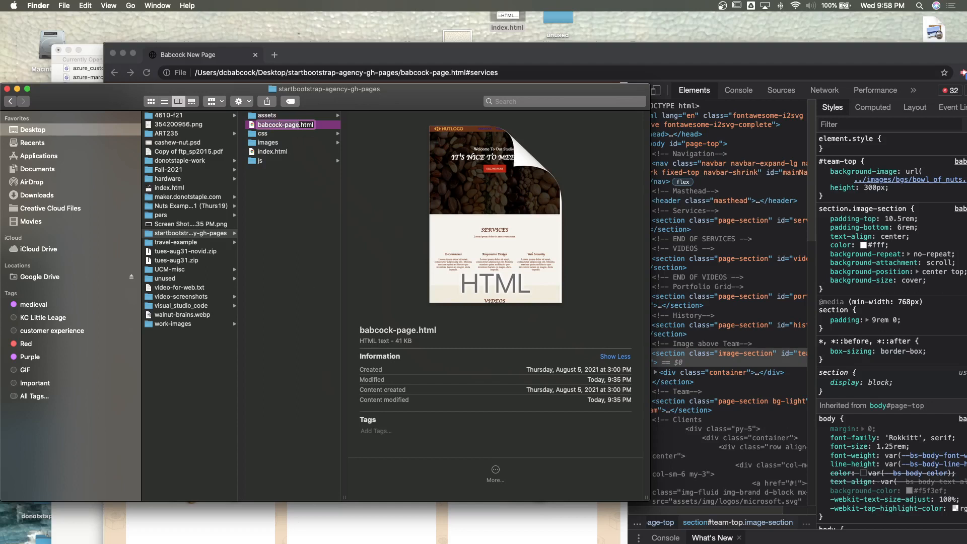
left_click(283, 244)
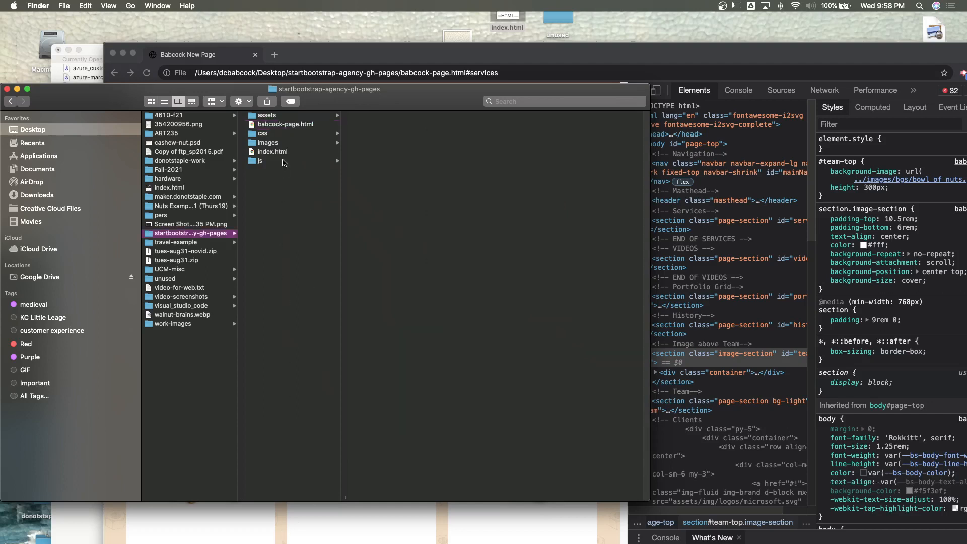
left_click(272, 153)
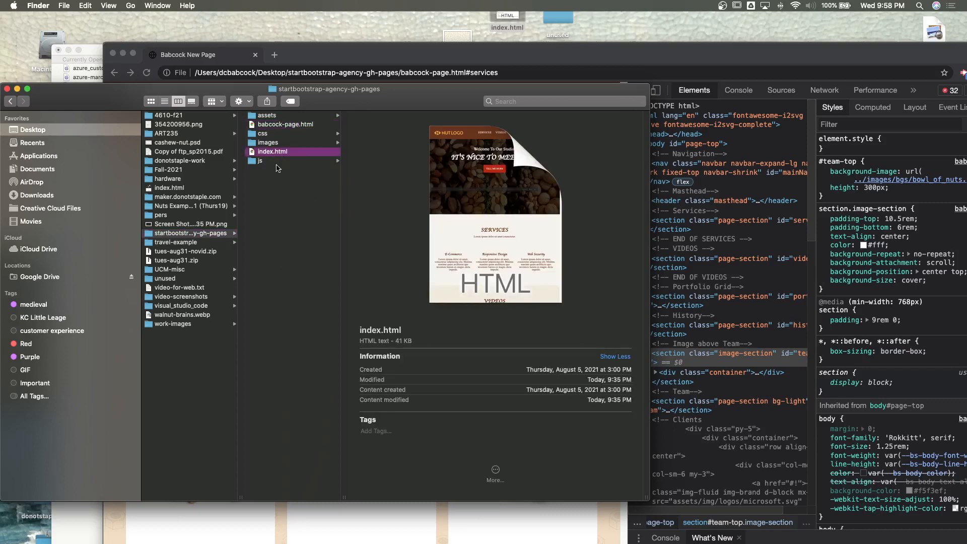
- Rename the startbootstrap-agency-gh-pages folder on the Desktop to project1
left_click(210, 234)
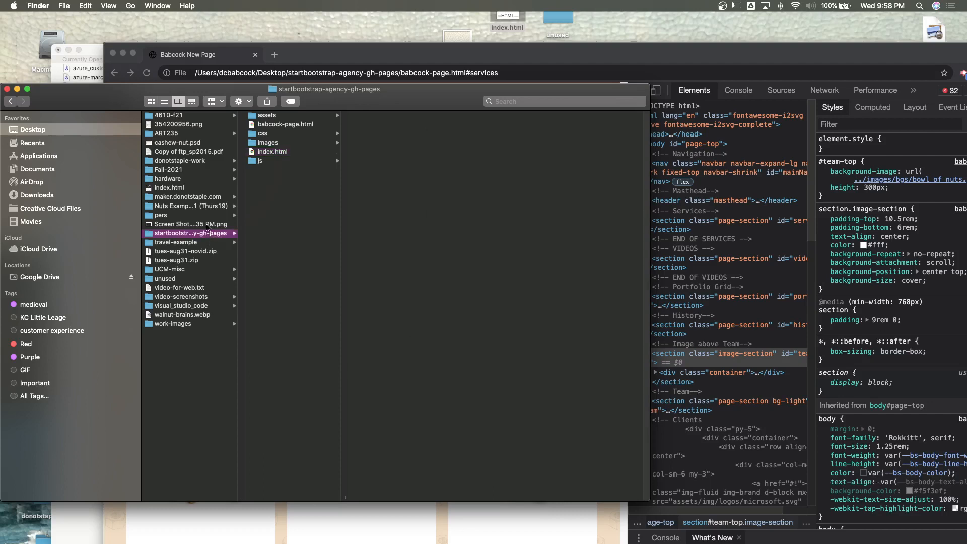
key("Return")
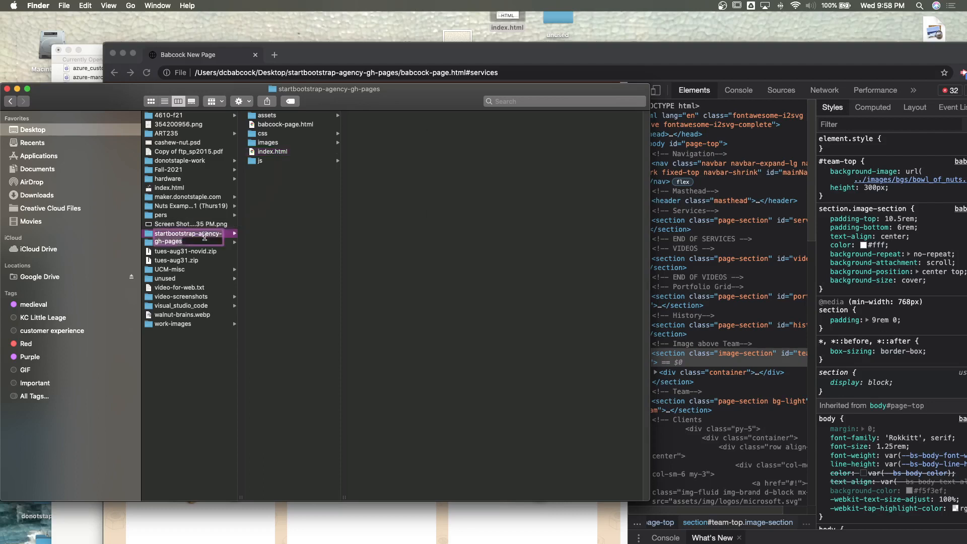
key("Return")
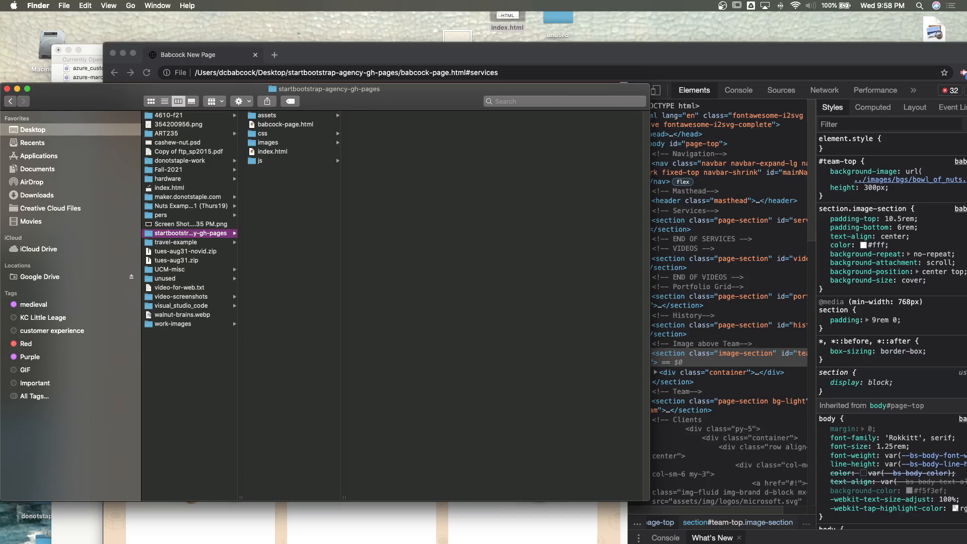
key("Return")
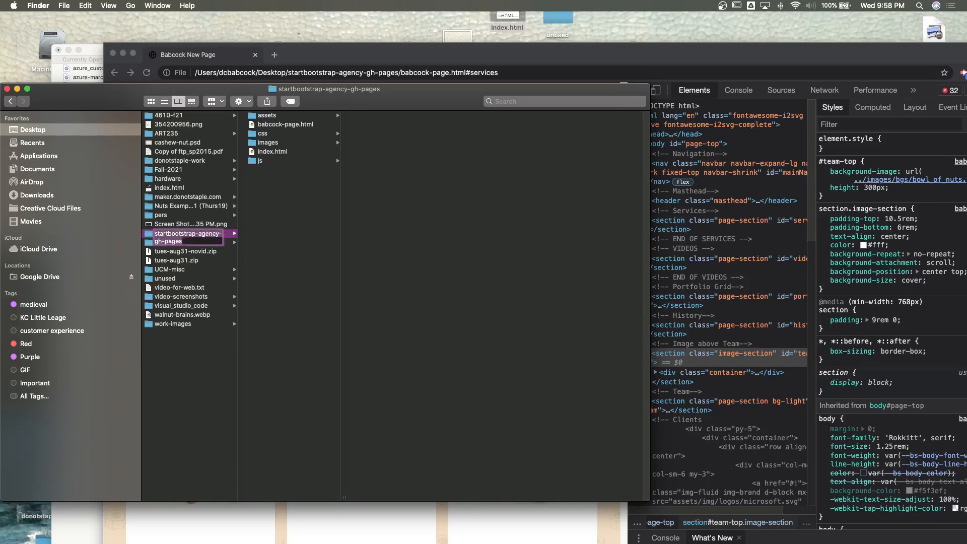
type("p")
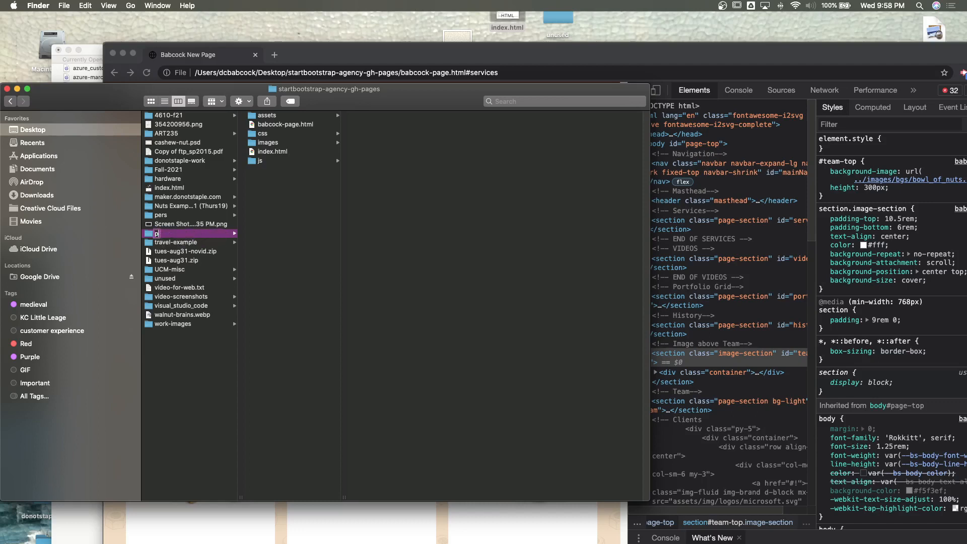
type("roject1")
key("Return")
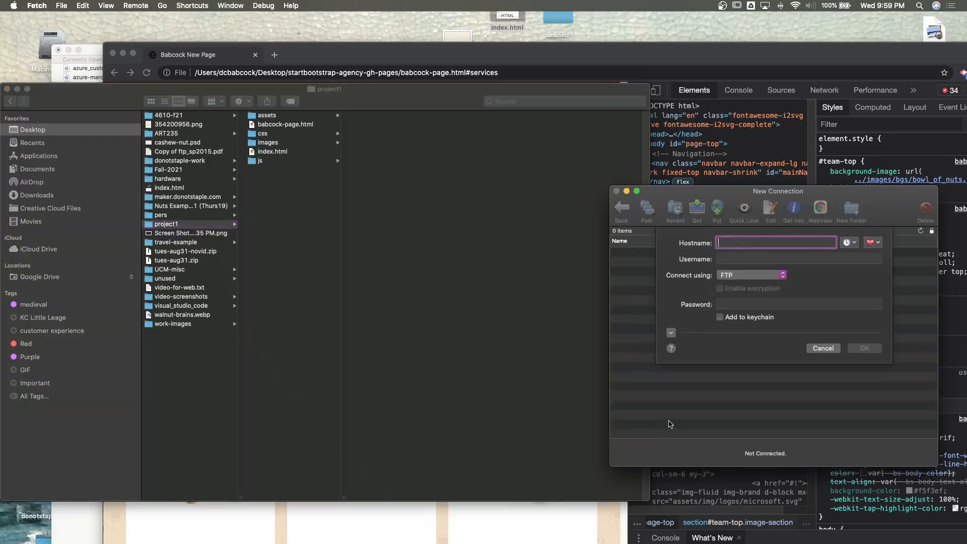
- Switch to Fetch and fill the new FTP connection from the recent grin3design.com entry that ends in the images folder
left_click_drag(882, 205, 499, 192)
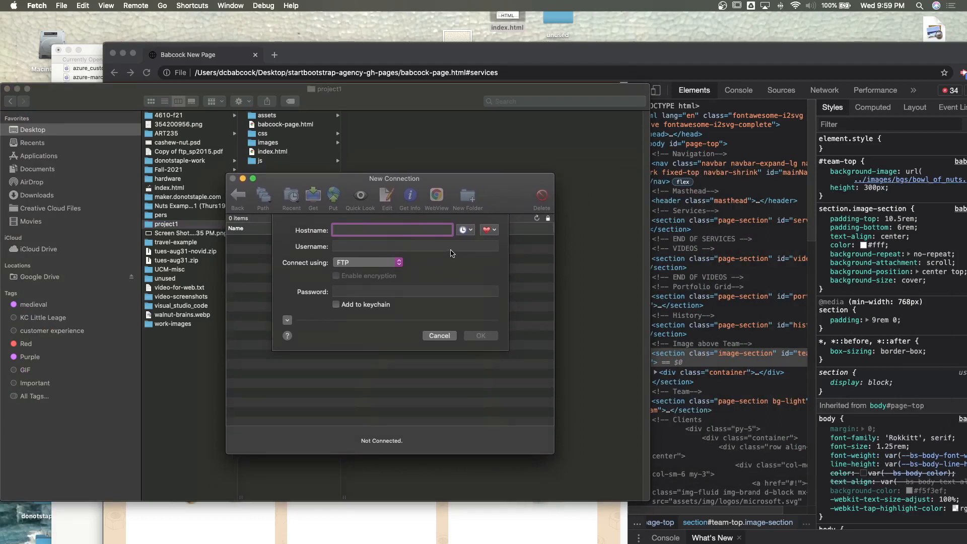
left_click(463, 231)
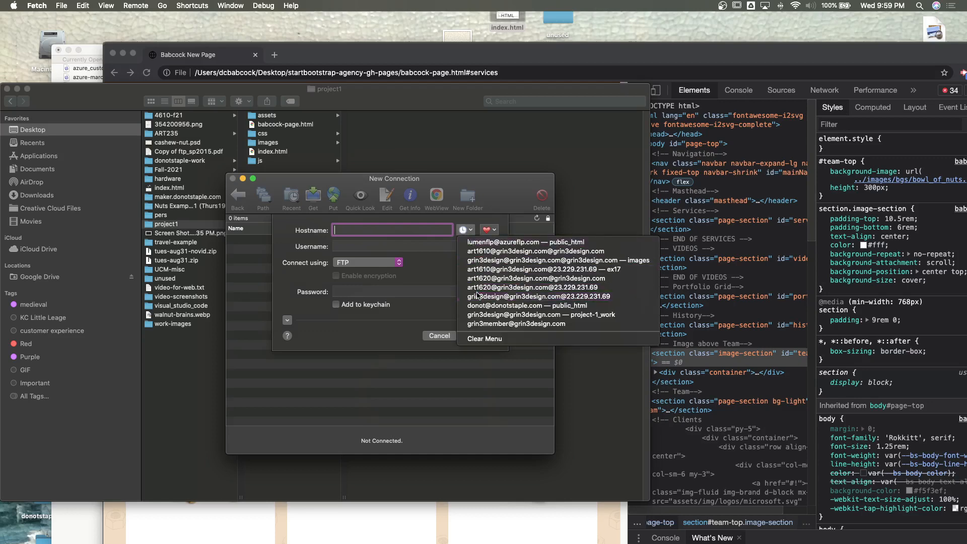
left_click(477, 295)
left_click(463, 230)
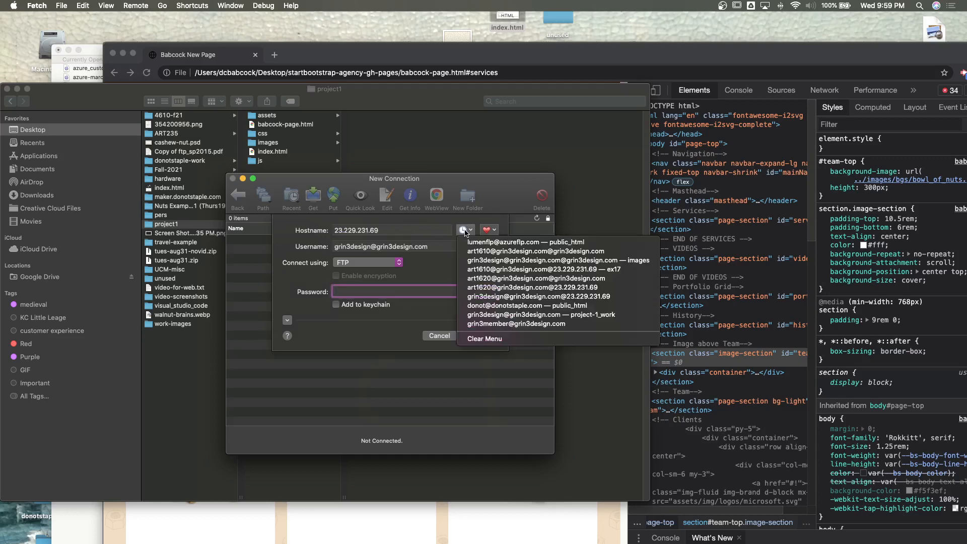
left_click(509, 297)
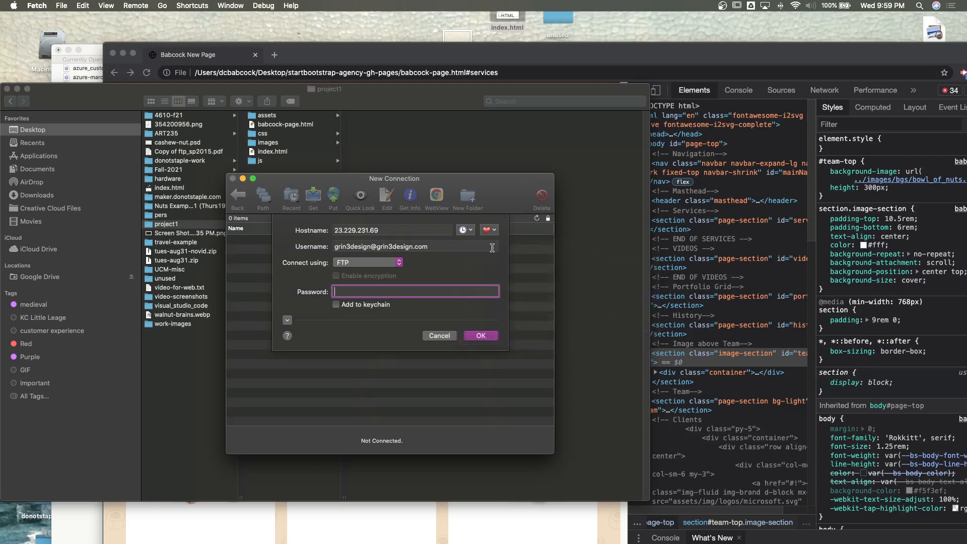
left_click(464, 231)
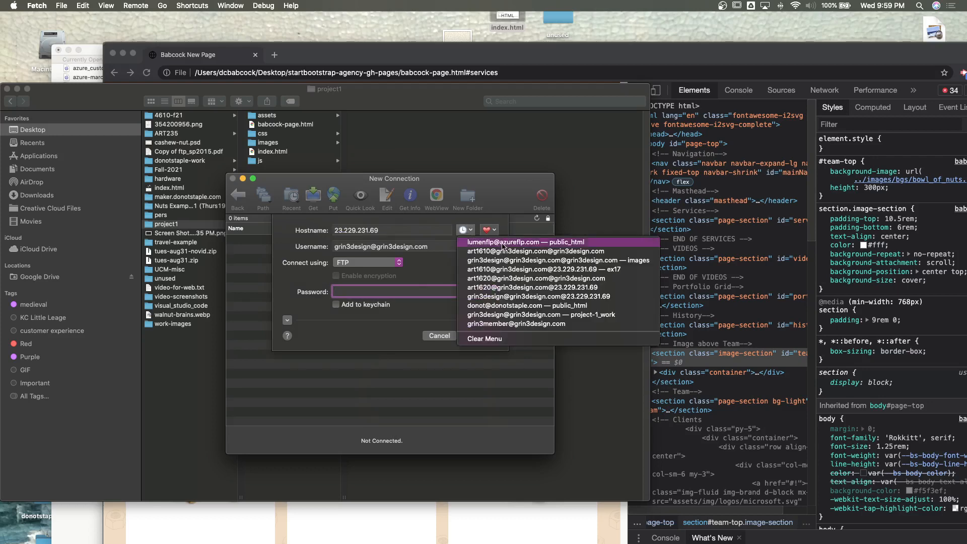
left_click(502, 260)
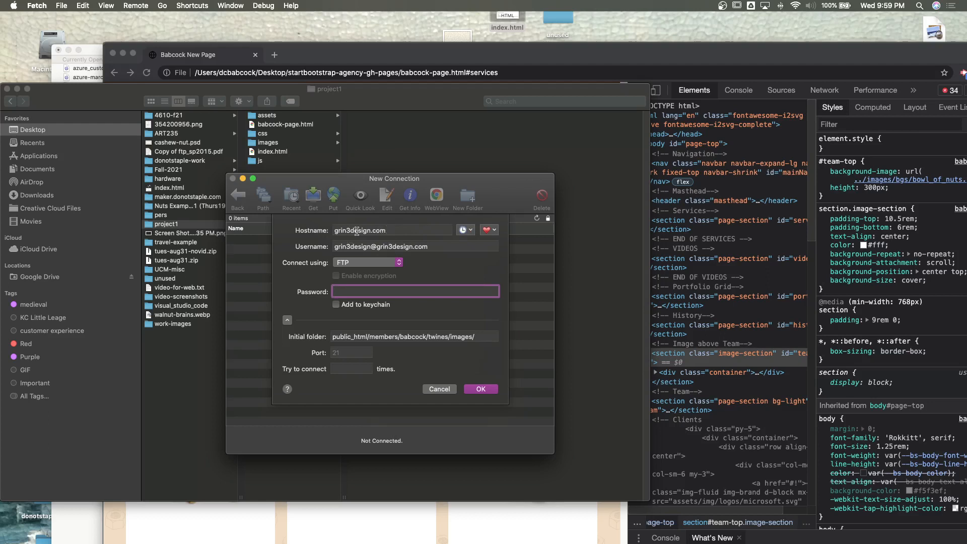
- Review the hostname and the username in the FTP connection settings
triple_click(395, 230)
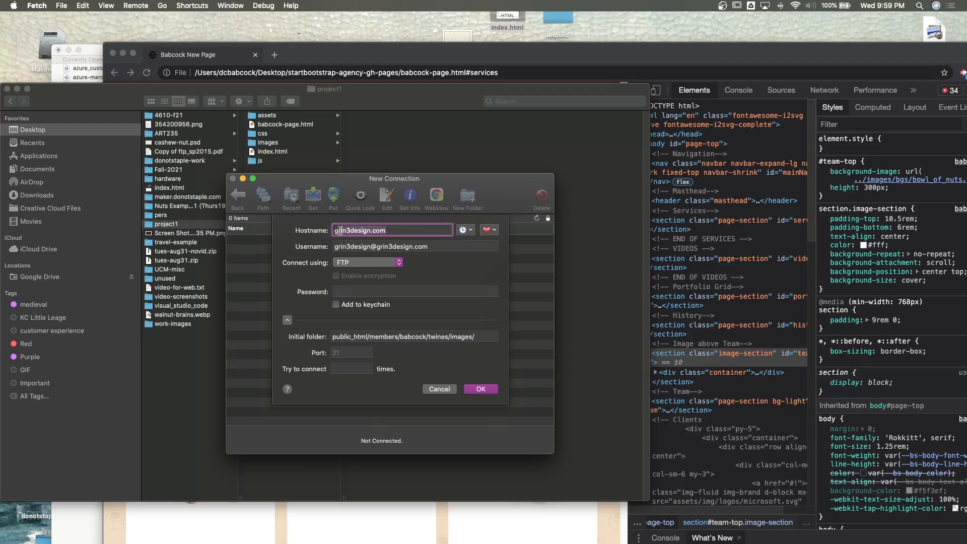
left_click(349, 246)
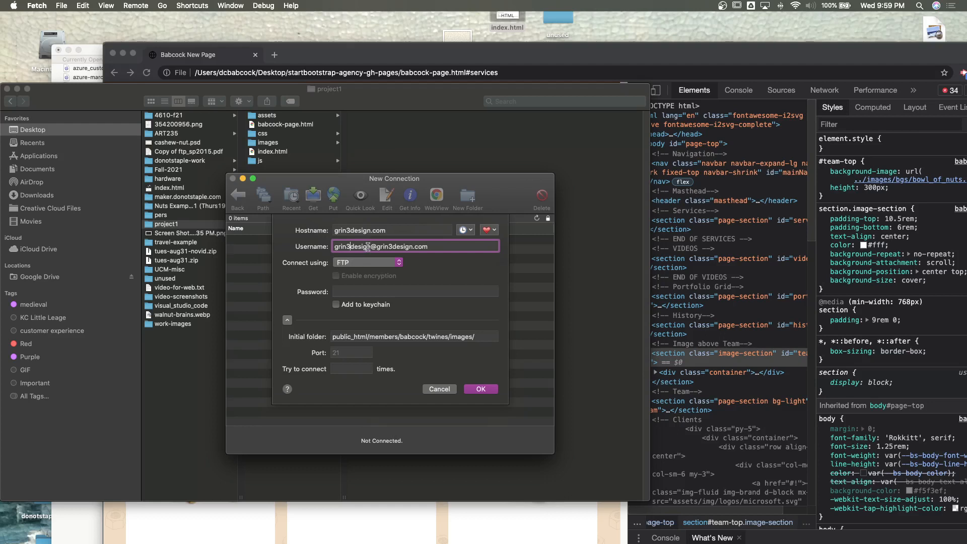
left_click_drag(371, 246, 331, 244)
left_click(374, 246)
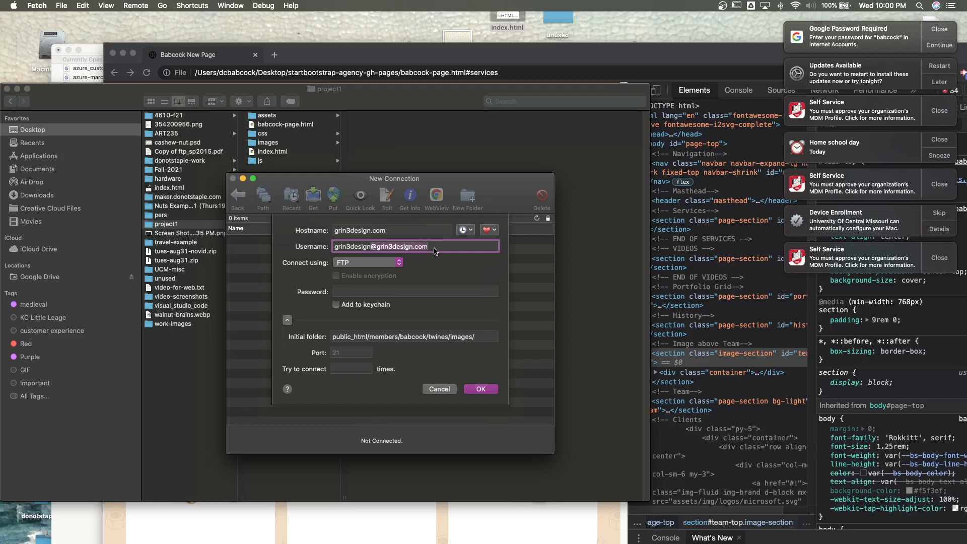
- Clear the pending system notifications and postpone the available updates with Remind Me Tomorrow
left_click(933, 30)
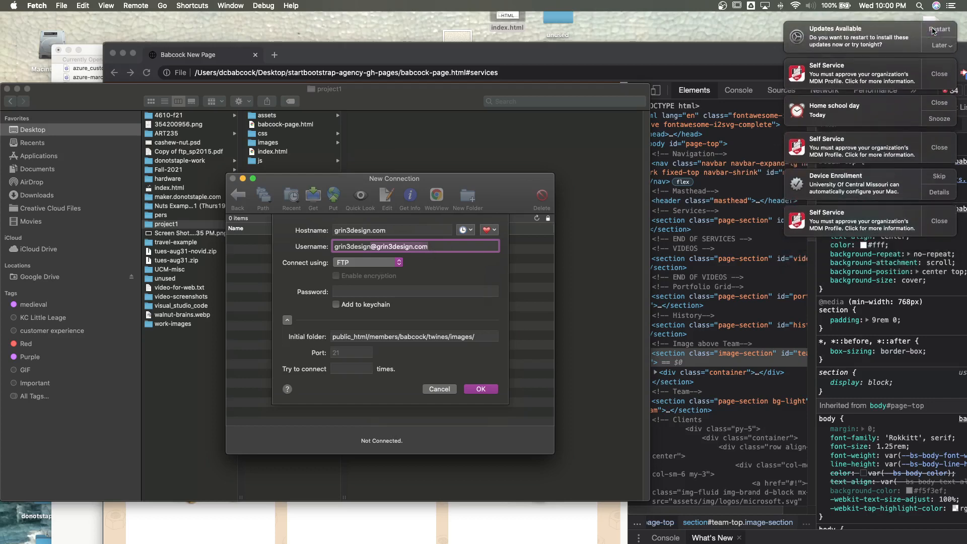
left_click(937, 47)
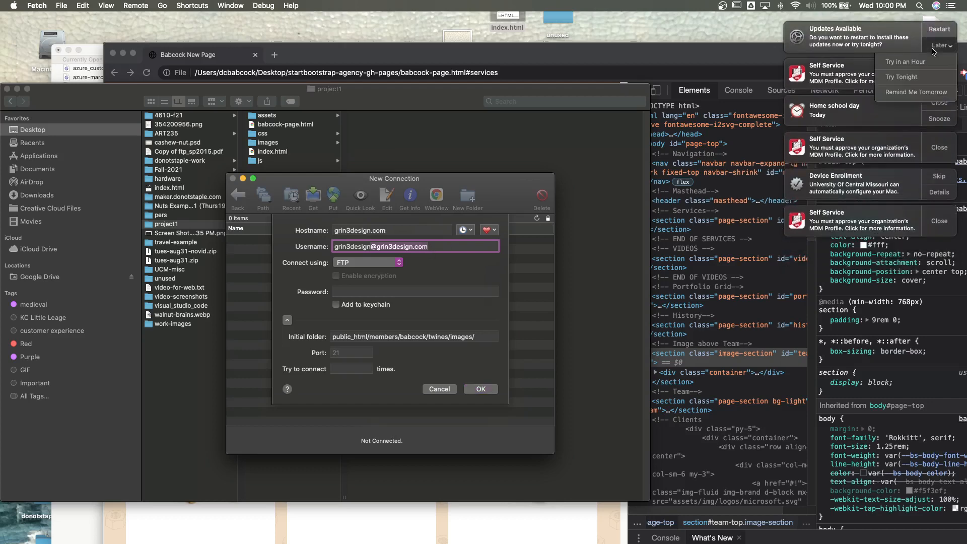
left_click(906, 92)
left_click(938, 31)
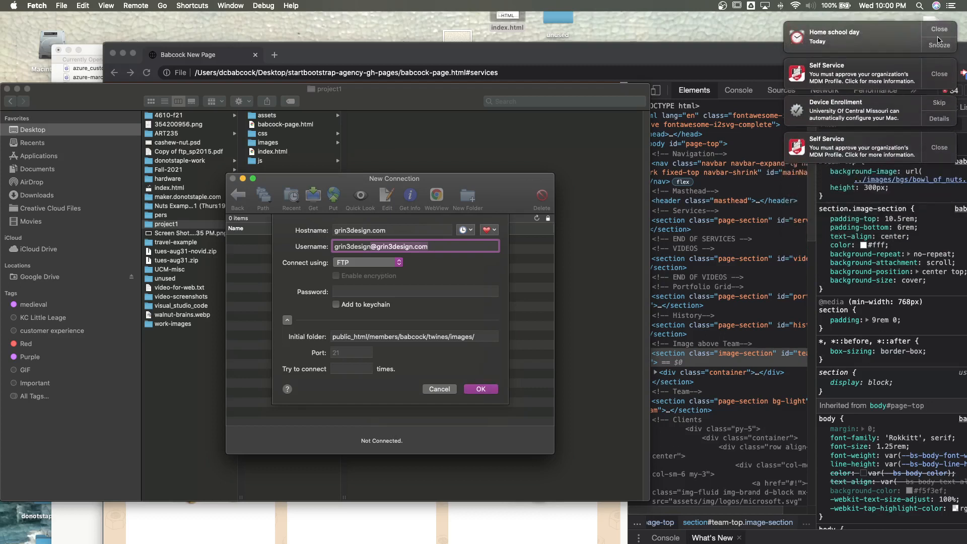
left_click(938, 30)
left_click(938, 30)
left_click(938, 29)
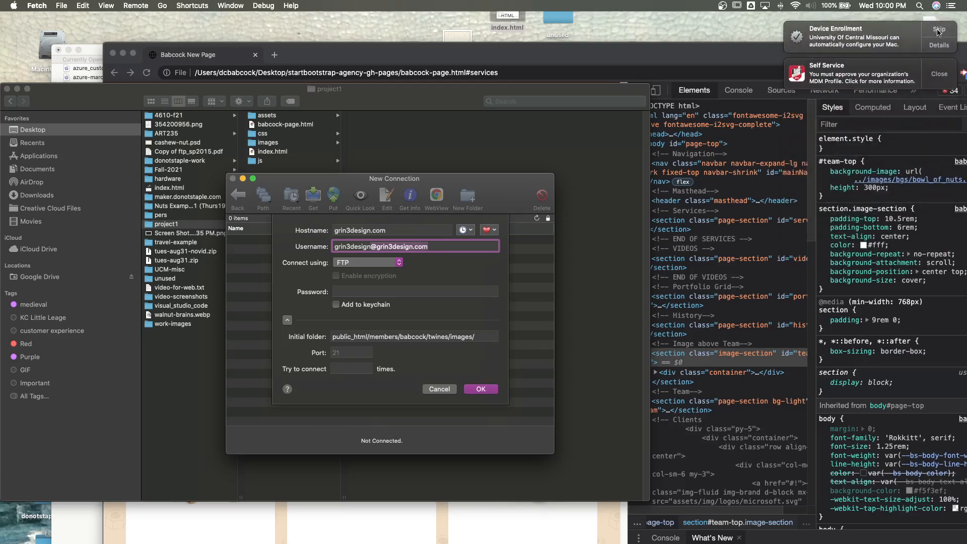
left_click(938, 37)
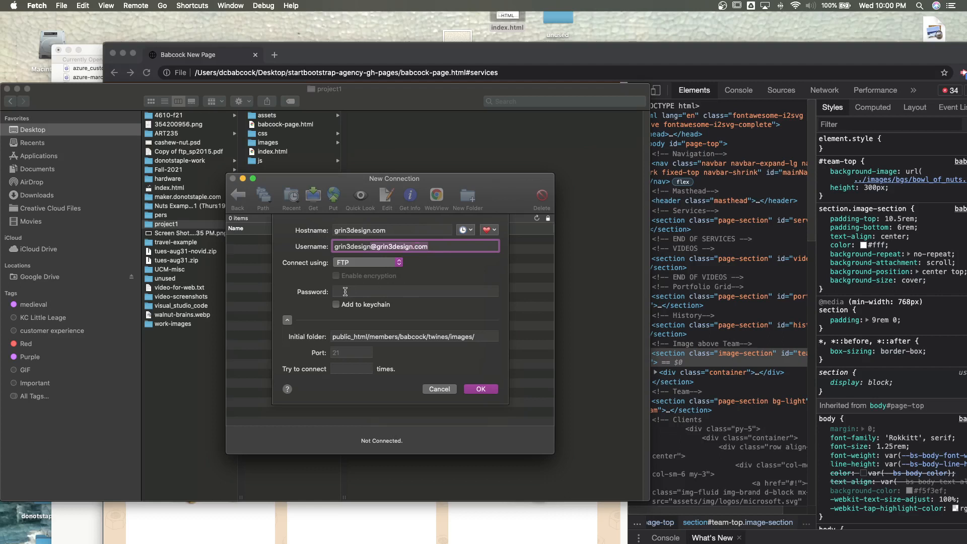
- Review the username prefix and the public_html/members part of the initial folder path in the connection settings
left_click(336, 247)
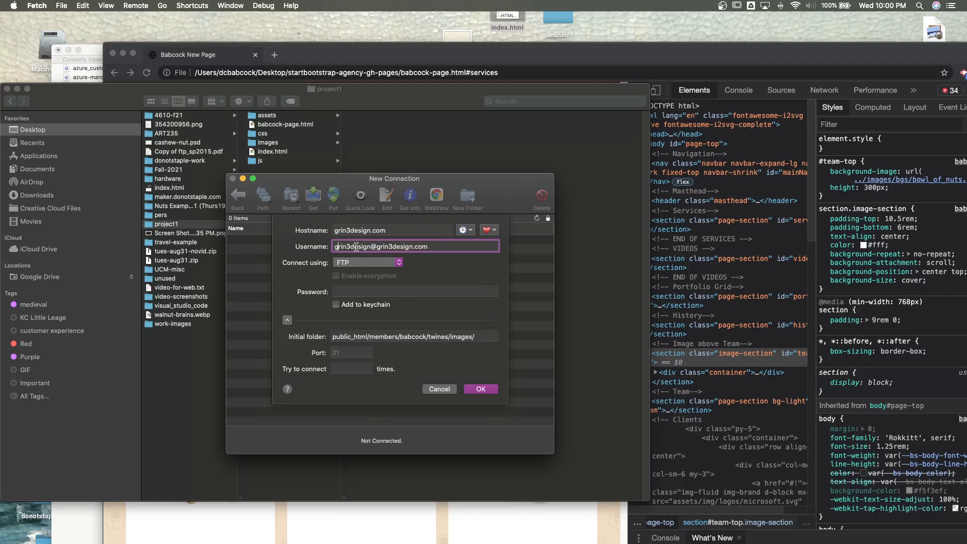
left_click_drag(370, 245, 337, 245)
left_click(333, 336)
left_click_drag(332, 336, 399, 338)
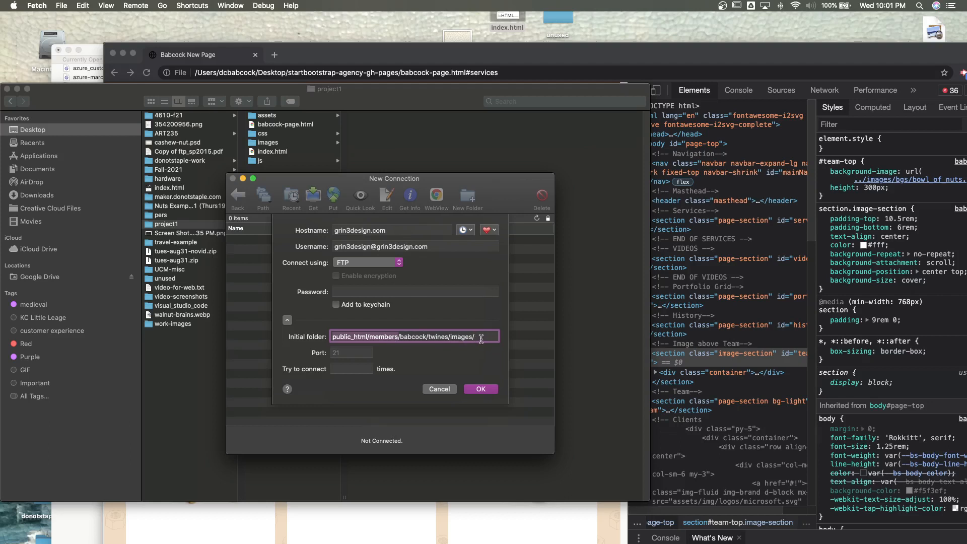
- Change the part of the FTP username before the domain to the member account and enter the account password
left_click(369, 248)
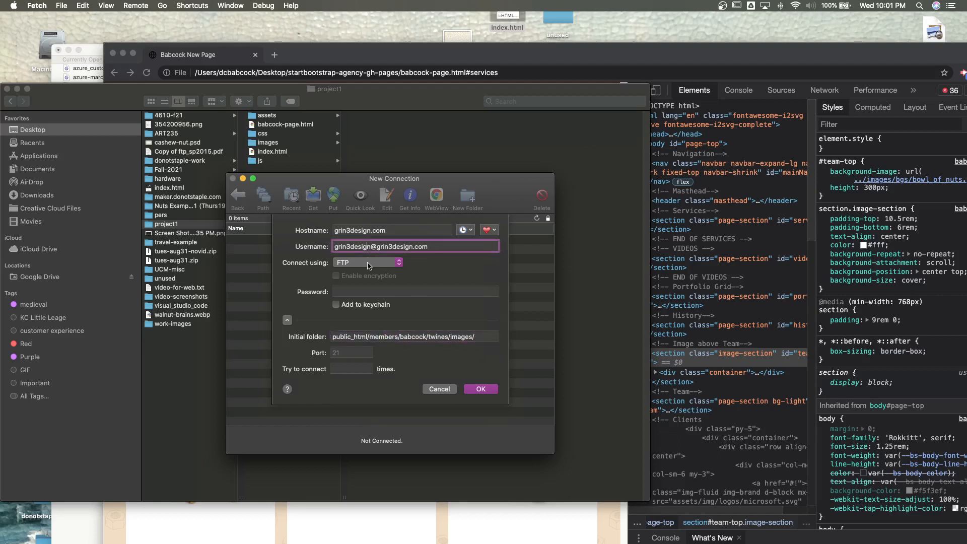
left_click_drag(370, 246, 332, 246)
left_click(340, 288)
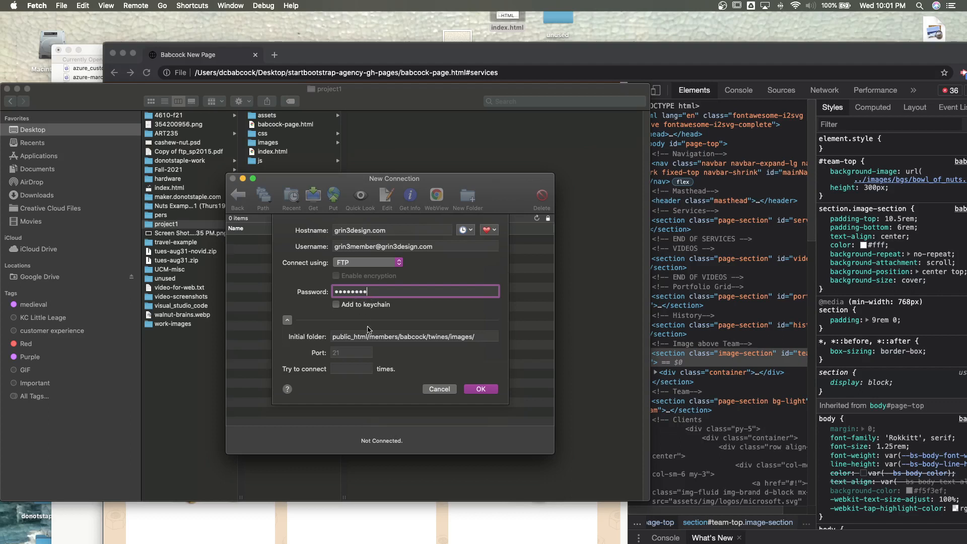
- Clear the initial folder path and connect to the grin3design.com server
left_click(456, 340)
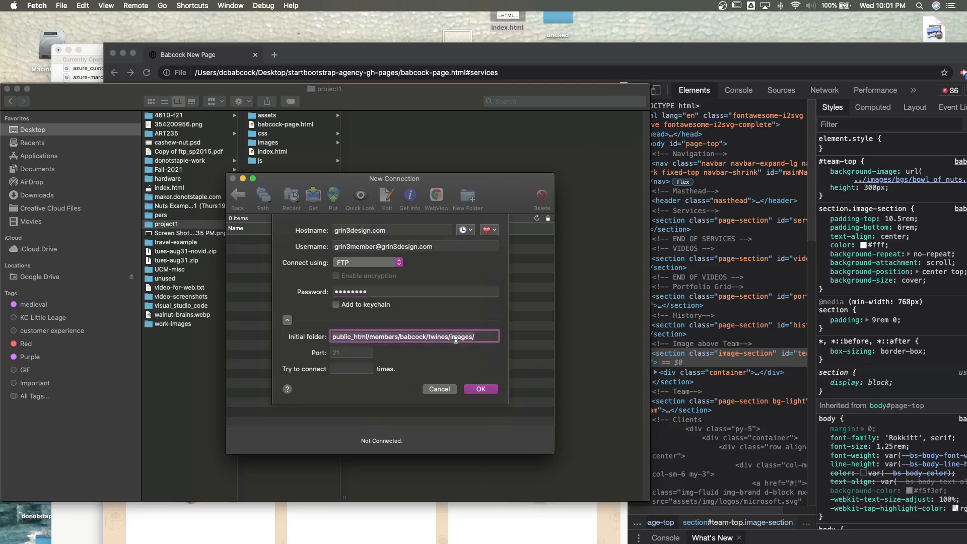
key("super+a")
key("BackSpace")
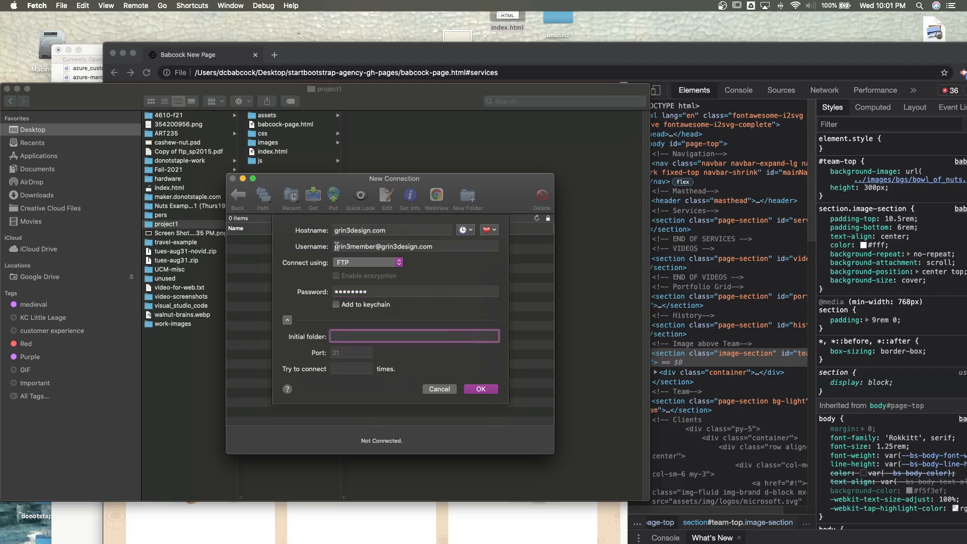
left_click_drag(335, 247, 374, 246)
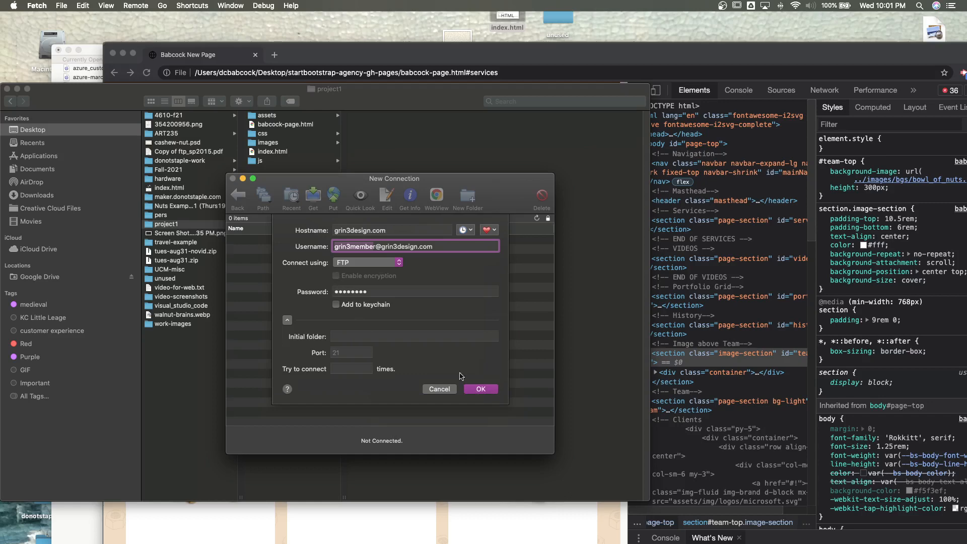
left_click(477, 391)
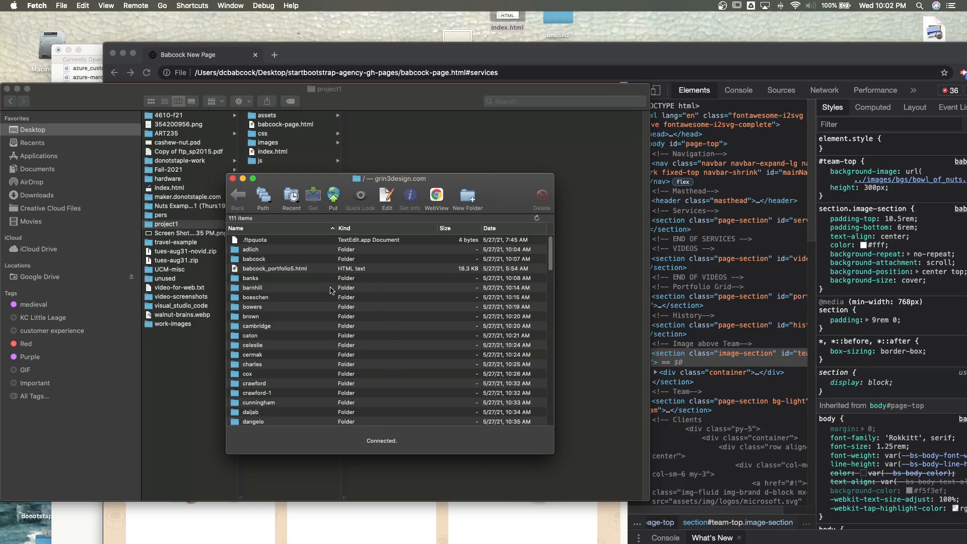
- Look through the member folders on the server for an existing folder with the member's last name
scroll(261, 248, "down", 1)
scroll(261, 249, "up", 1)
left_click(251, 262)
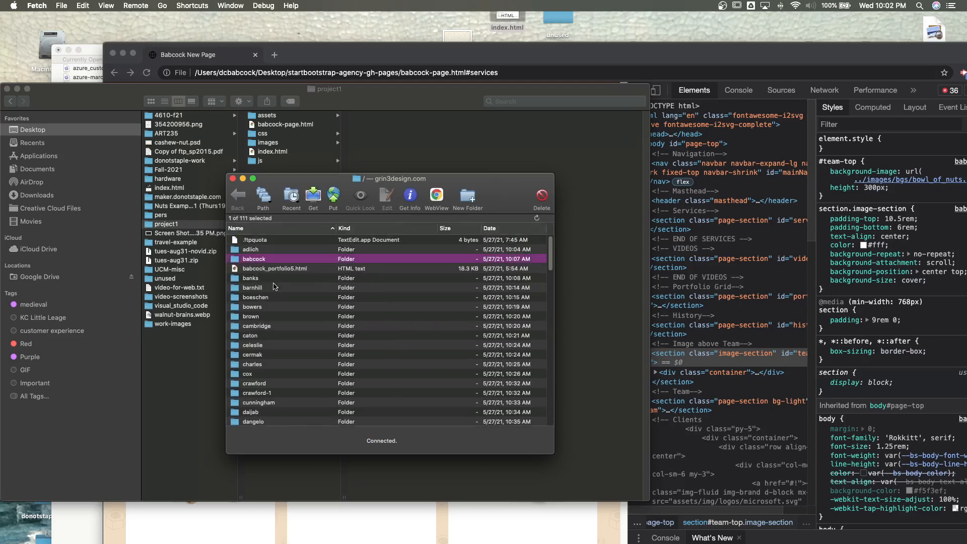
scroll(274, 287, "down", 5)
scroll(275, 287, "down", 5)
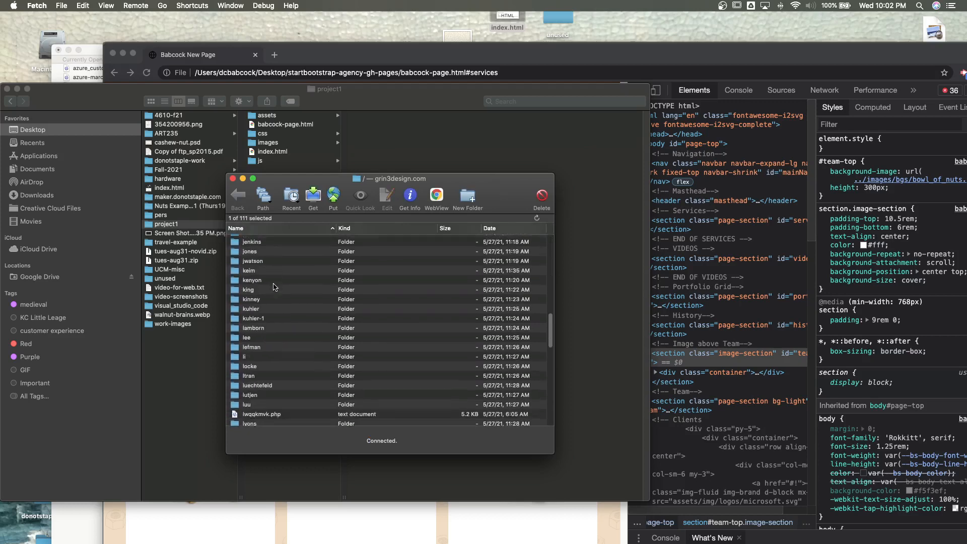
scroll(282, 289, "up", 6)
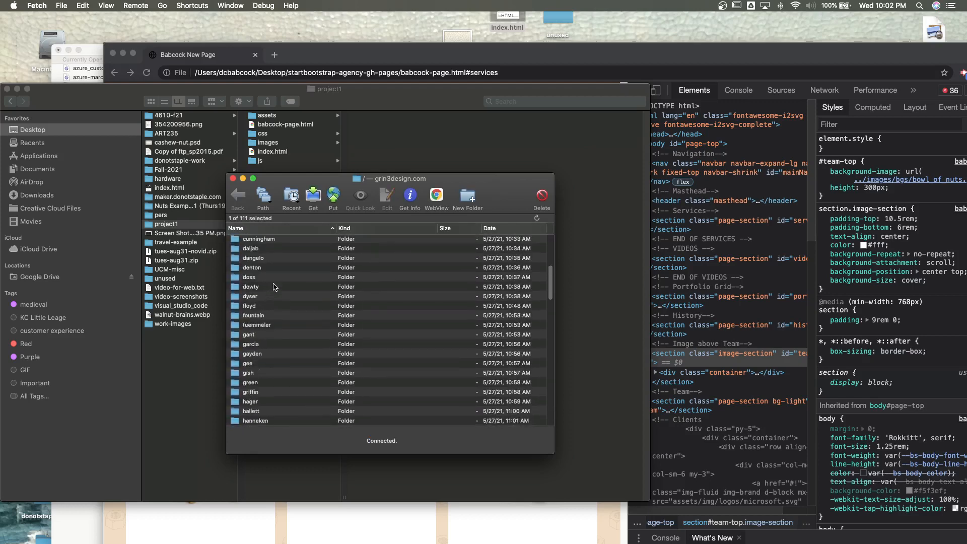
scroll(296, 295, "up", 4)
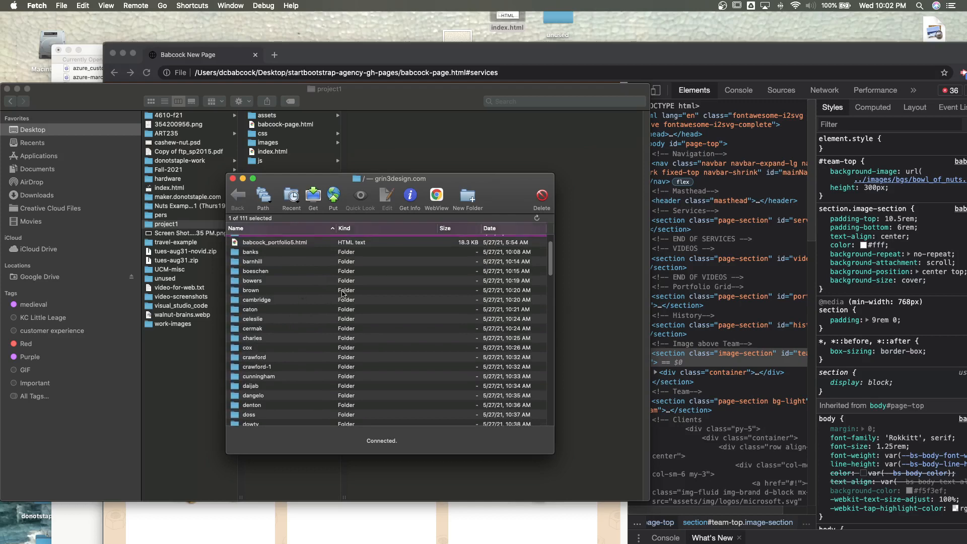
scroll(501, 344, "down", 12)
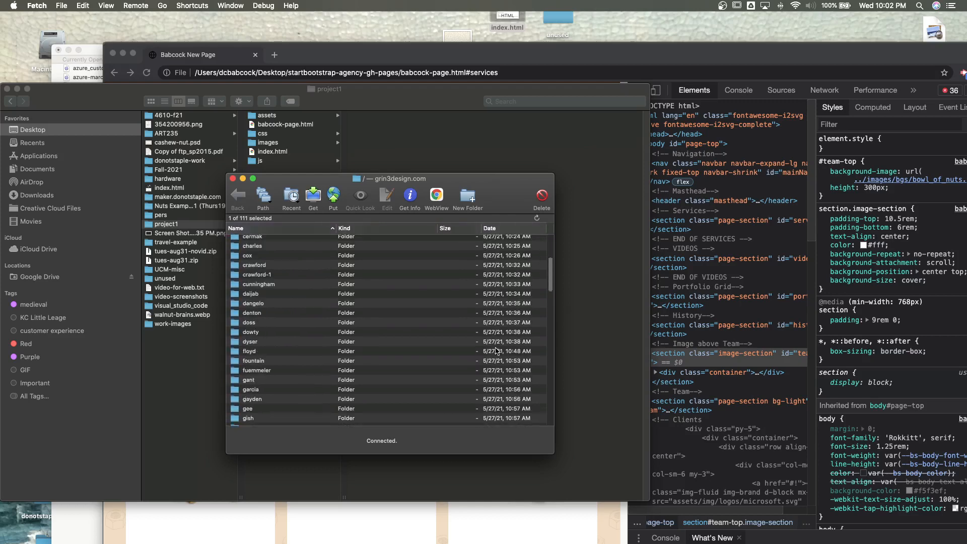
scroll(496, 347, "up", 12)
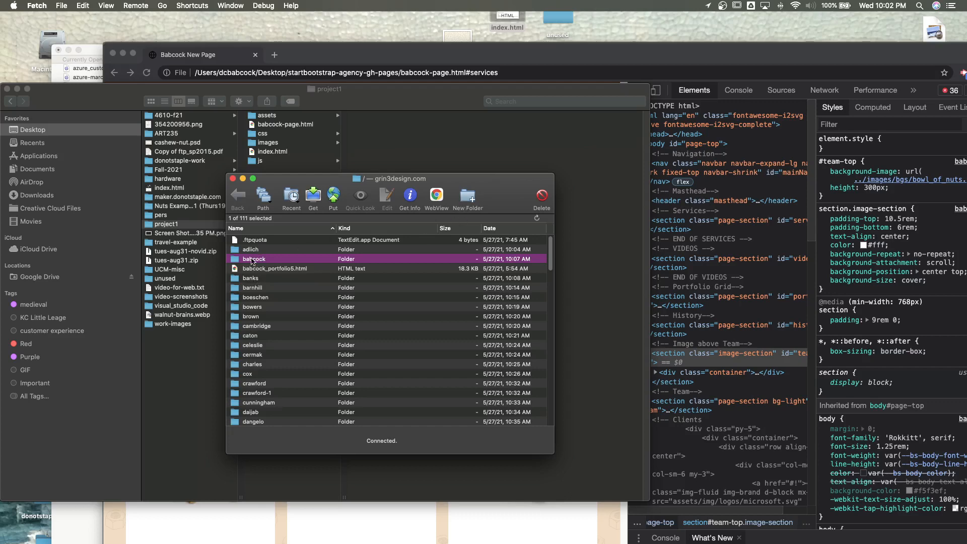
- Create a server folder named with the member's last name, a hyphen and first initial d, and open it
left_click(468, 197)
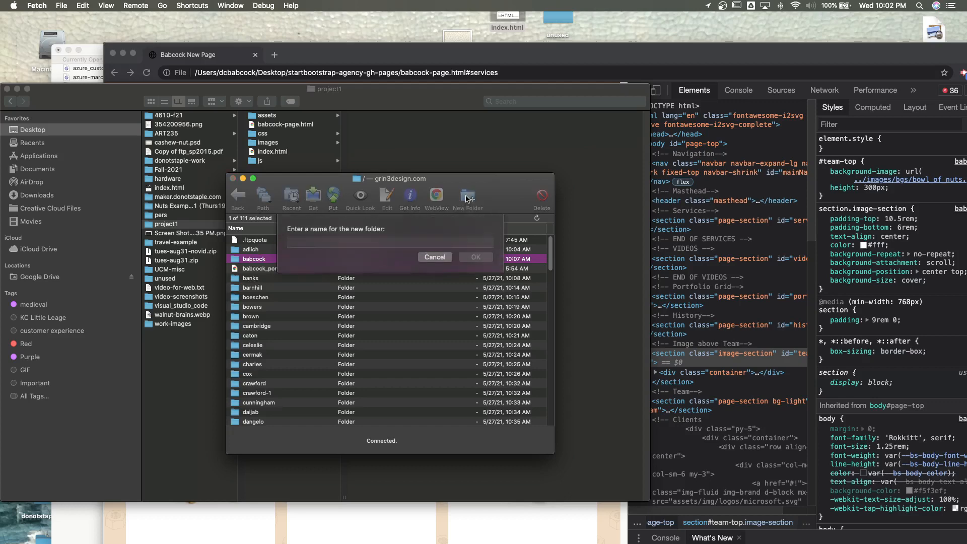
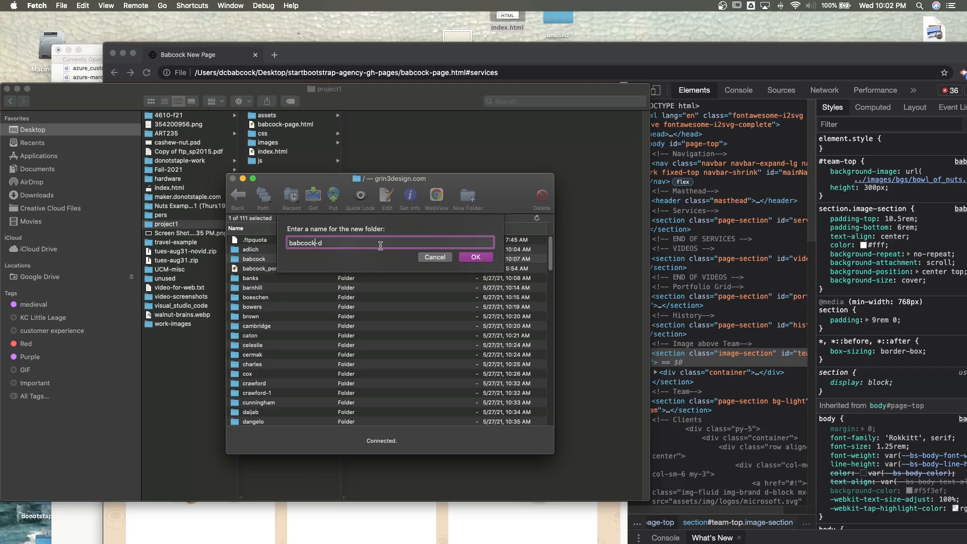
left_click(474, 257)
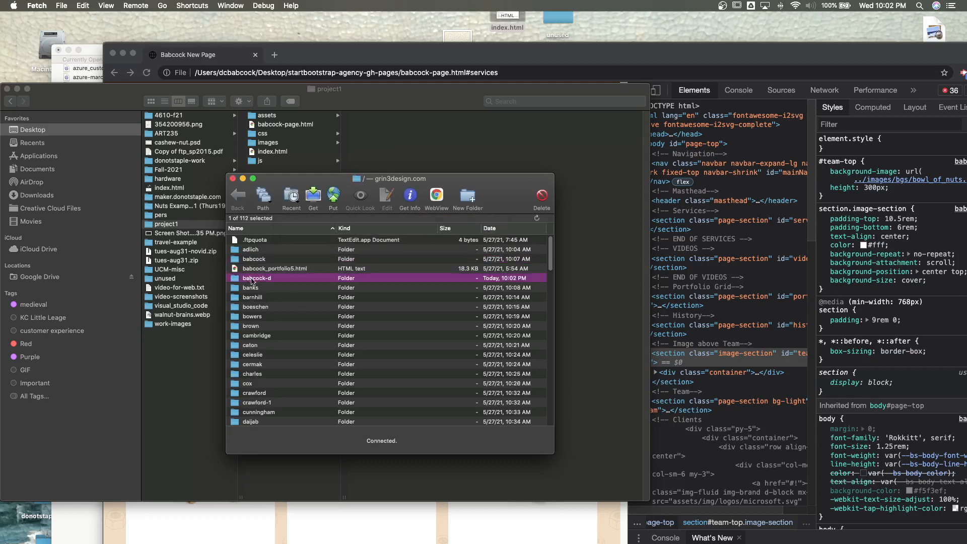
double_click(252, 278)
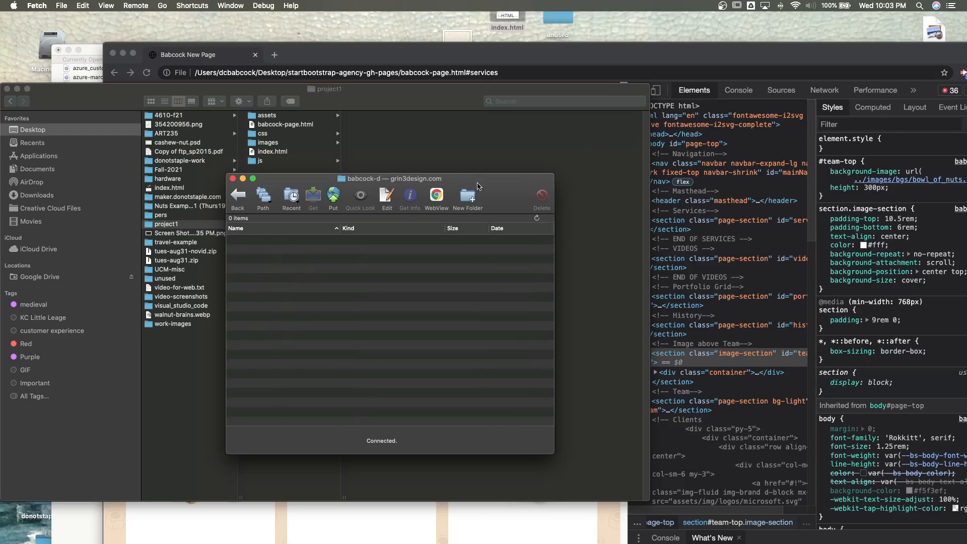
- Upload the project1 folder from the Desktop into the new member folder and open the uploaded copy
left_click_drag(479, 184, 899, 27)
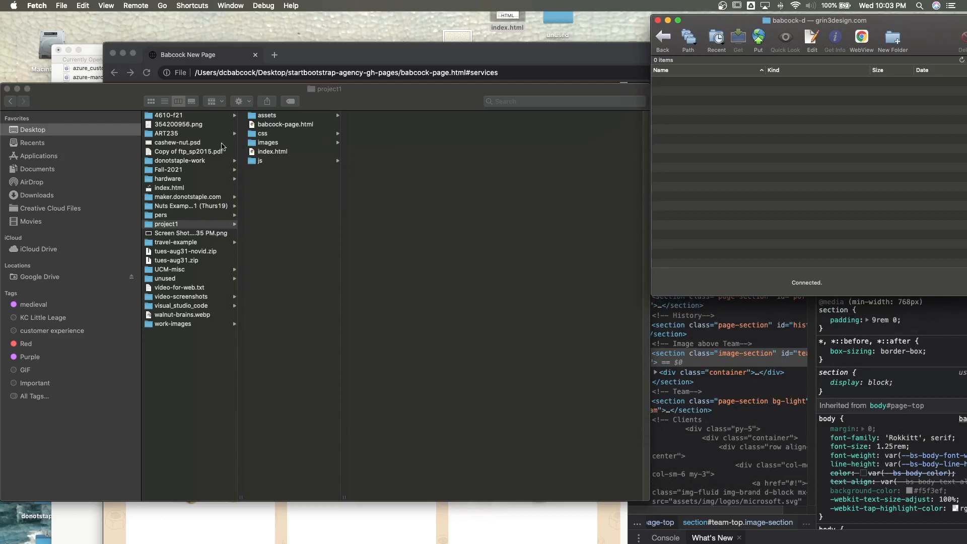
left_click_drag(150, 228, 731, 147)
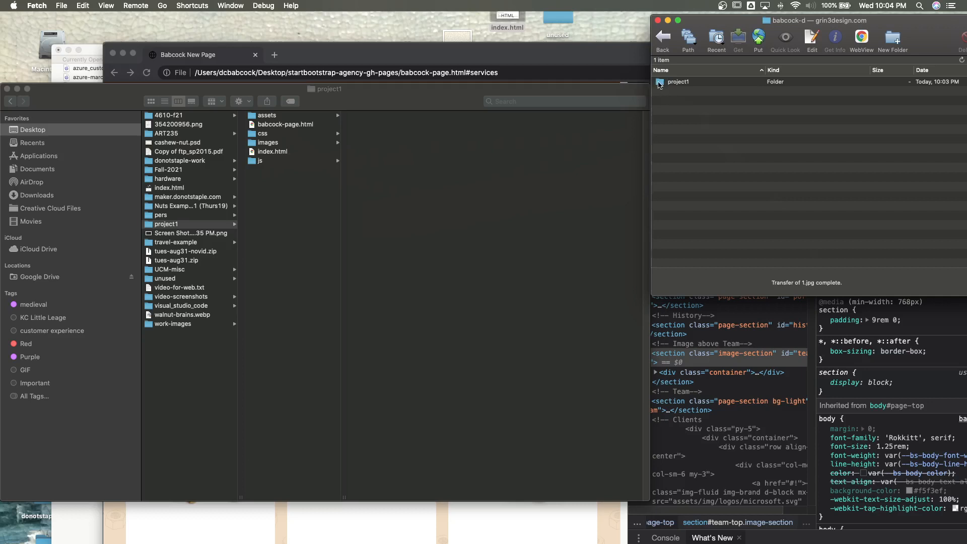
double_click(659, 84)
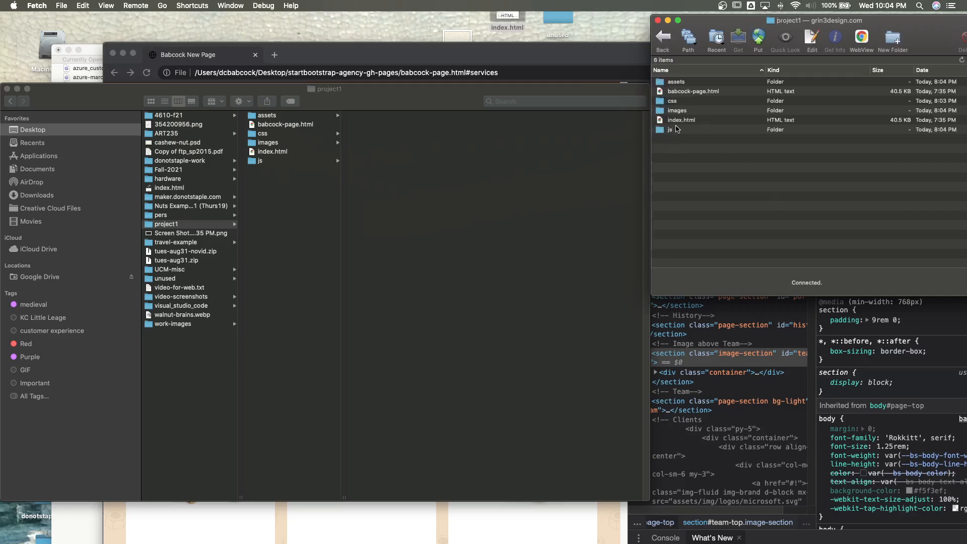
- Switch to Chrome and enter grin3design.com/members as the address in a new tab without loading it
left_click(332, 57)
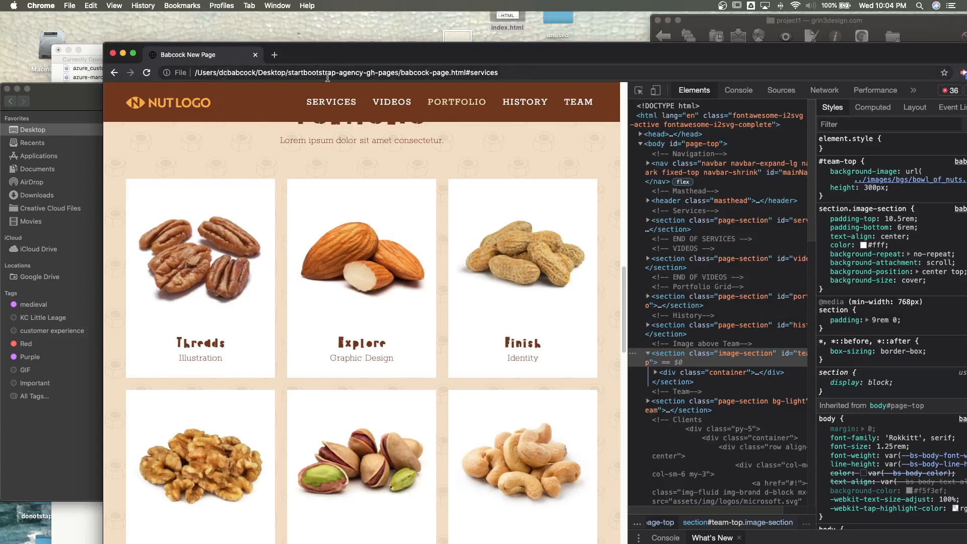
left_click(275, 54)
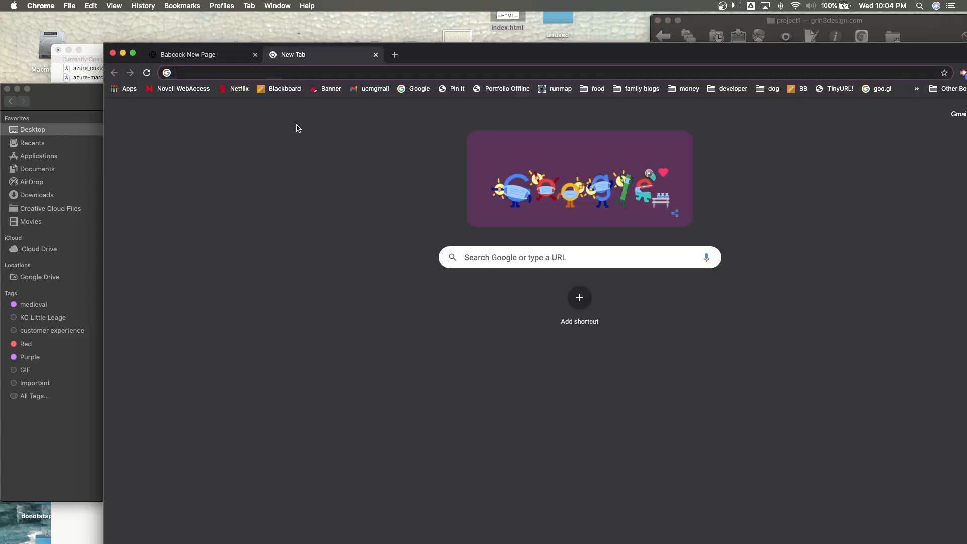
type("grin3")
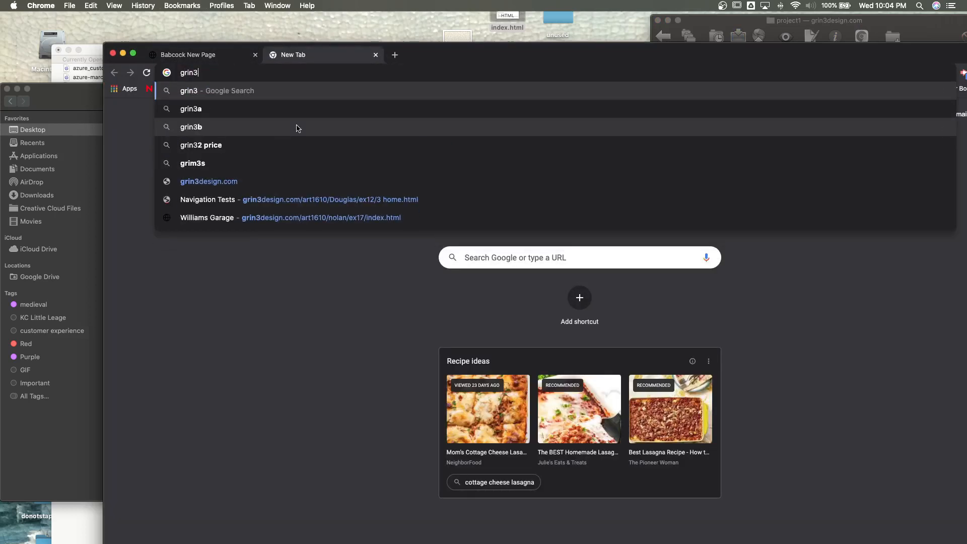
type("desig")
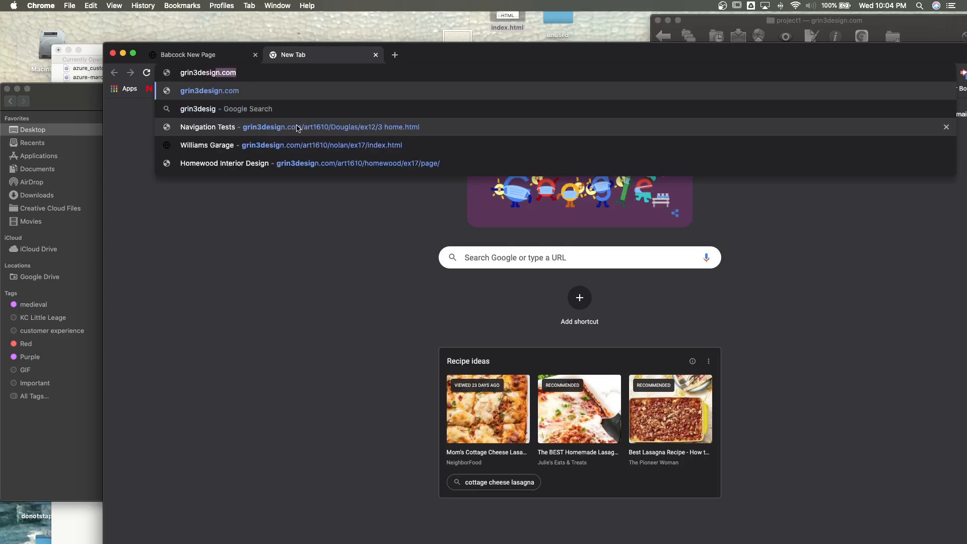
type("n.com")
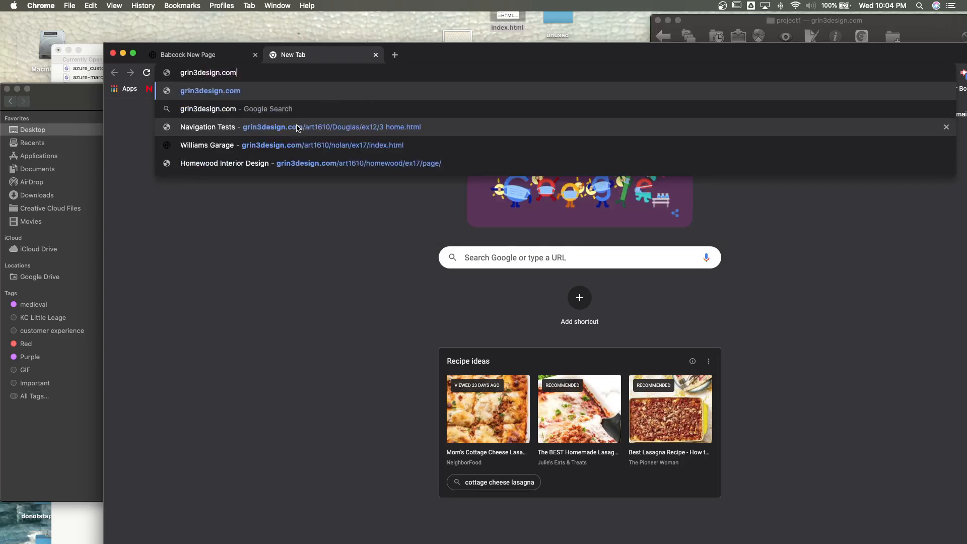
type("/members")
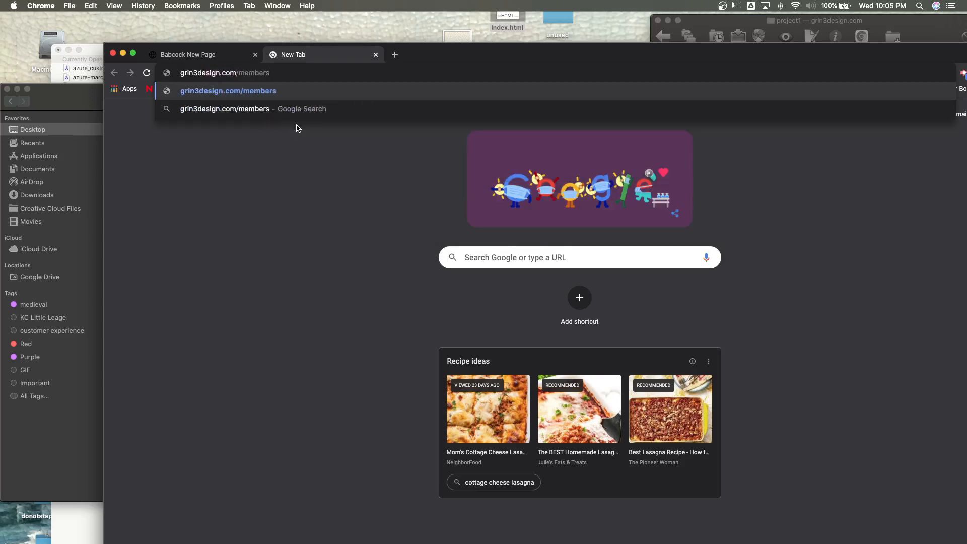
- Return to the member folder list in Fetch, and append the new member folder's name and a slash to the Chrome address
left_click(694, 21)
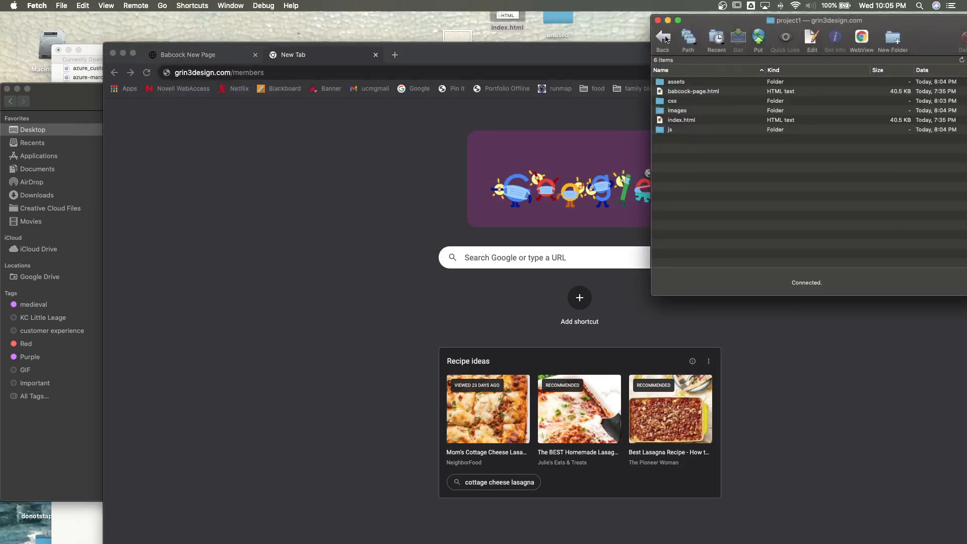
left_click(665, 39)
left_click(665, 39)
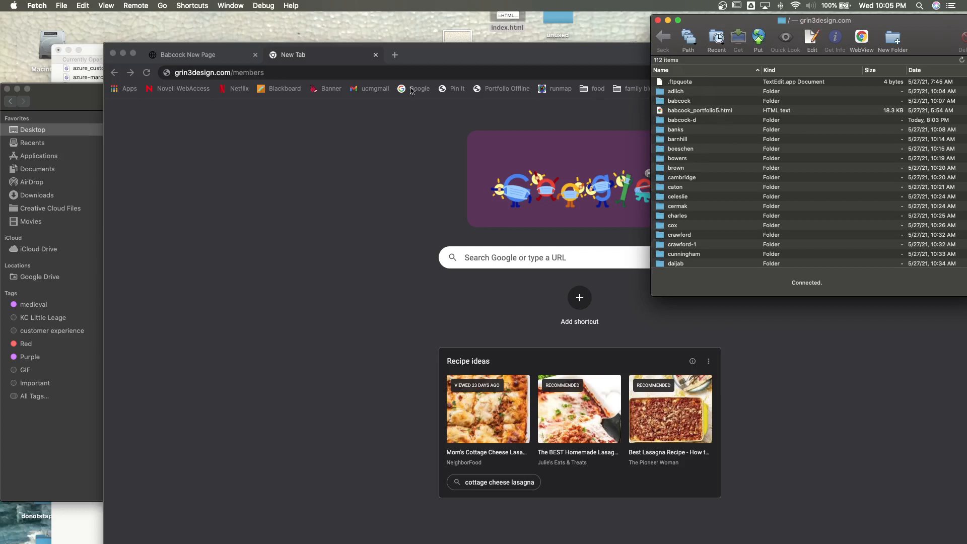
left_click(287, 72)
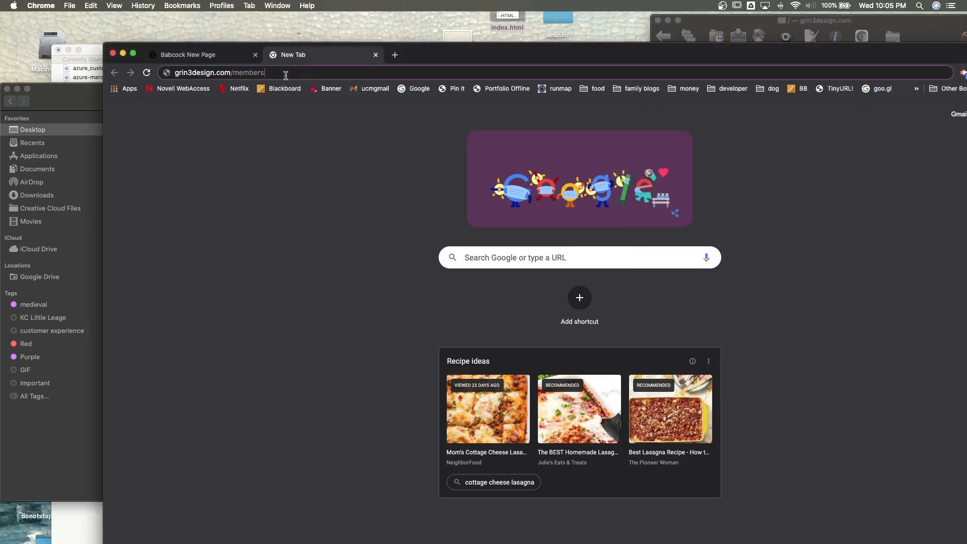
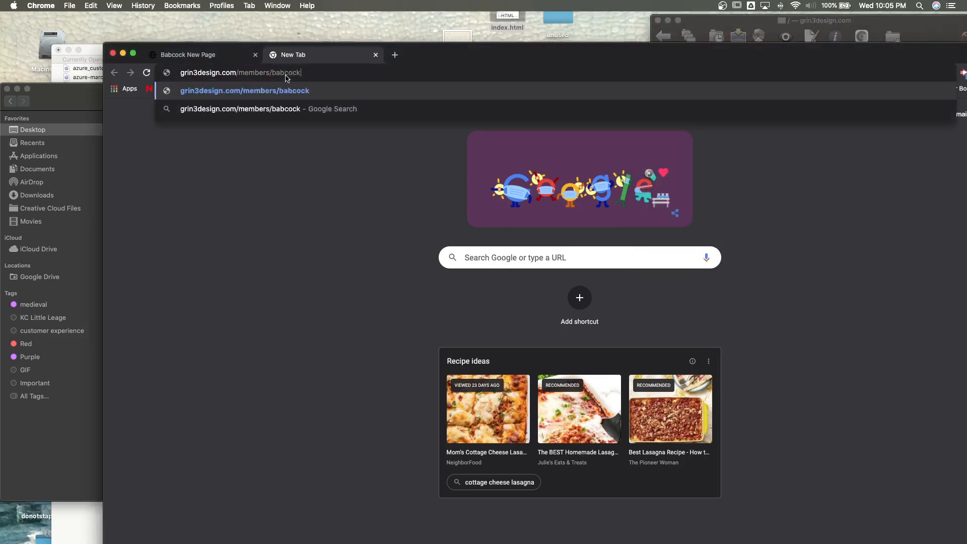
- Open the new member folder in Fetch and append project1/ to the address in Chrome
left_click(698, 23)
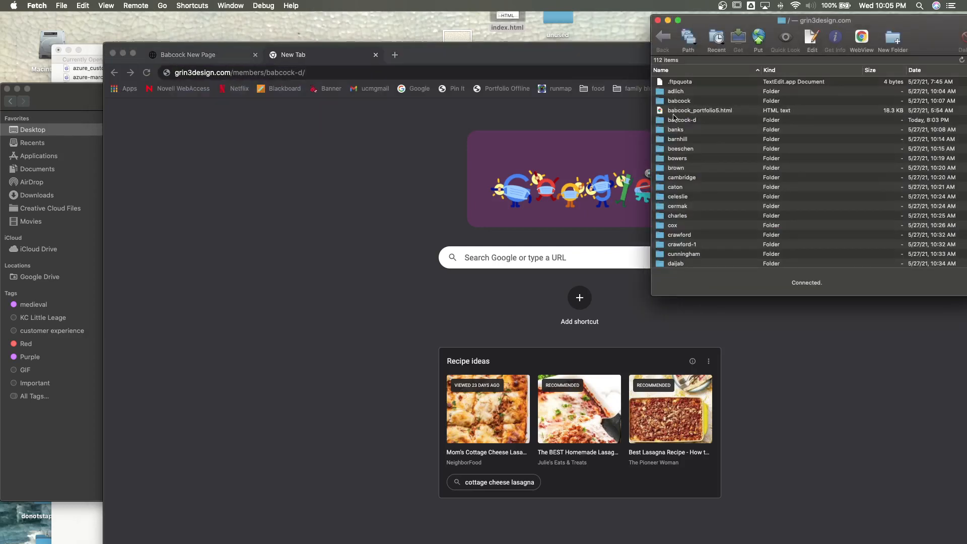
double_click(681, 120)
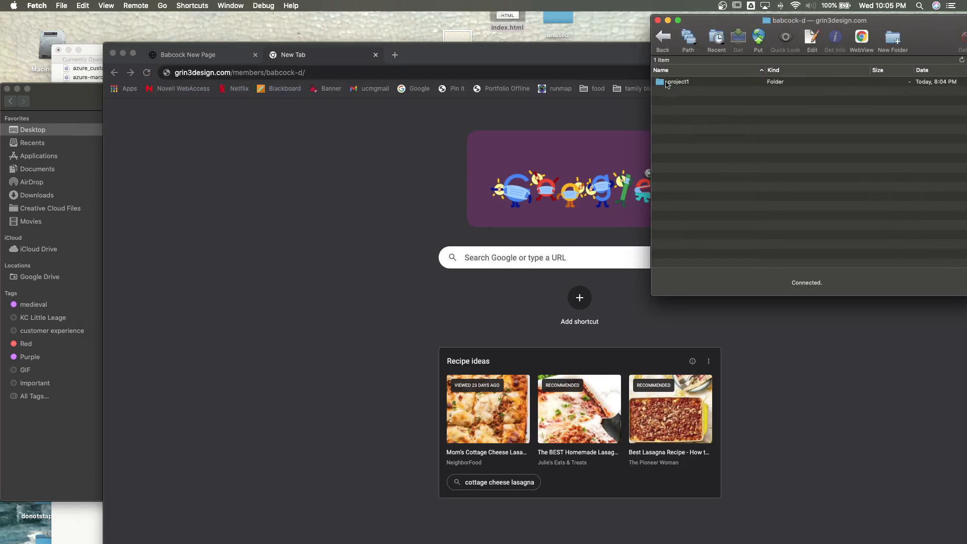
left_click(341, 75)
type("project1/")
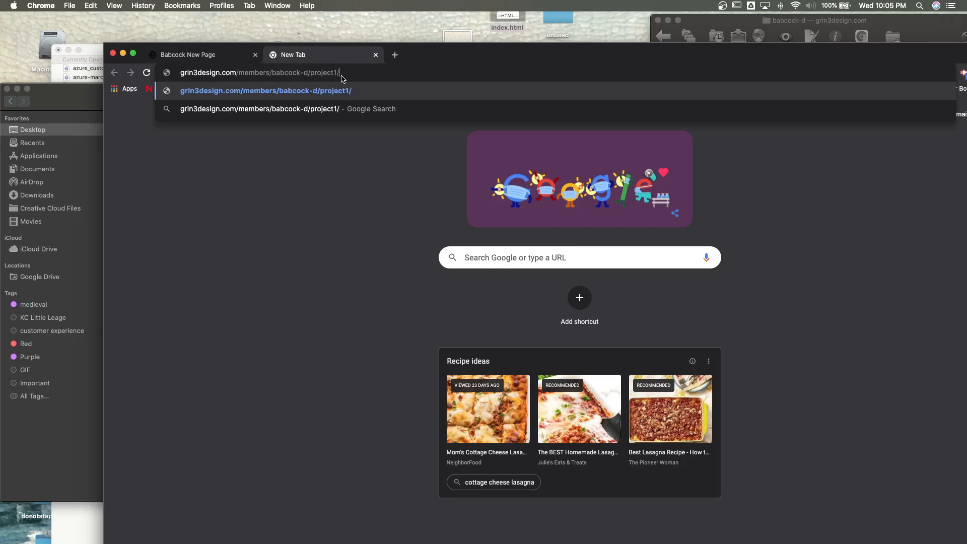
- Open project1 in Fetch to find the home page file and append index.html to the Chrome address
left_click(715, 23)
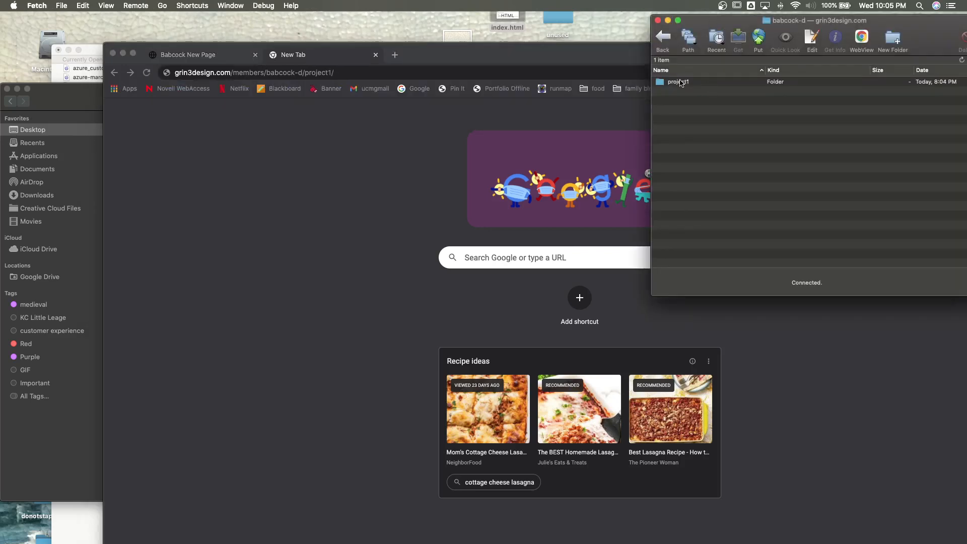
double_click(681, 82)
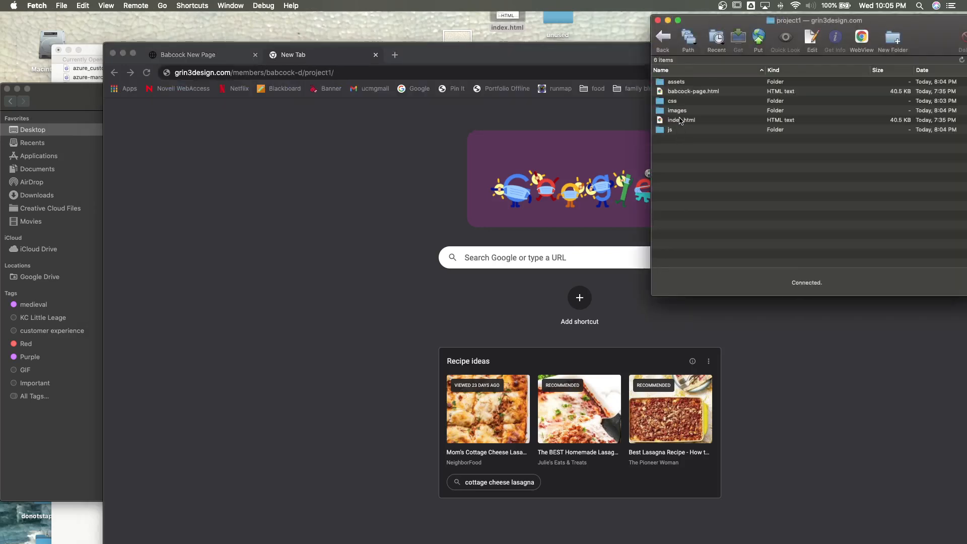
left_click(355, 75)
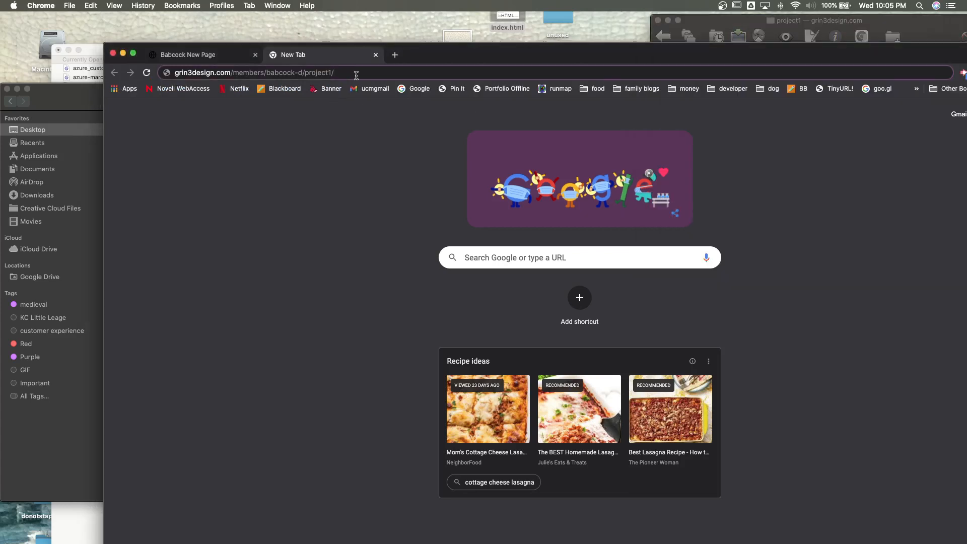
type("index.")
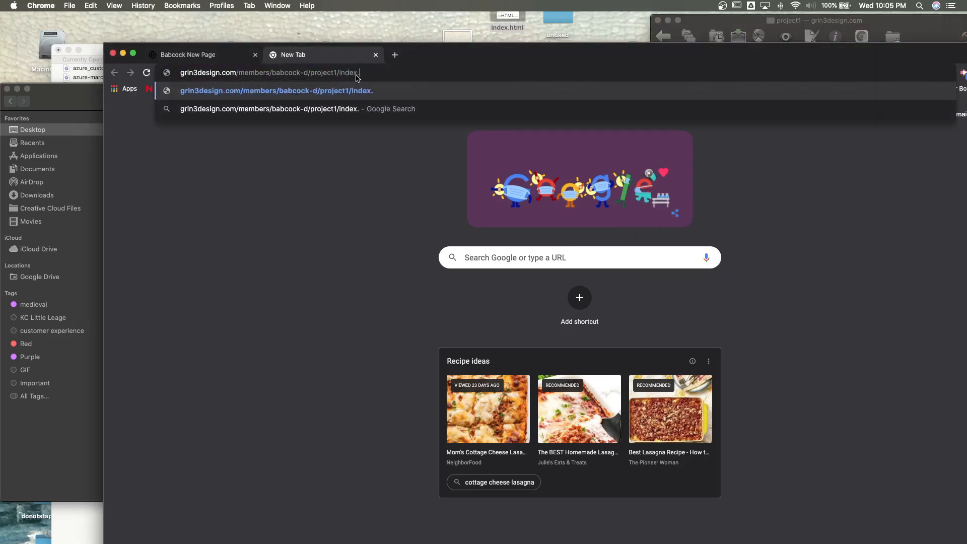
type("html")
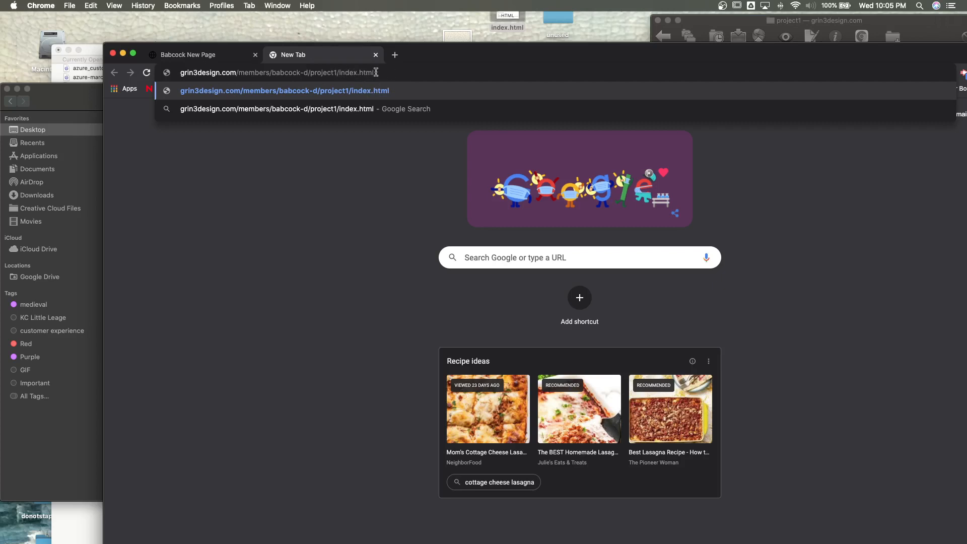
- Remove index.html from the address, load the uploaded site from the project1/ folder URL, and reposition the browser window
left_click_drag(315, 74, 332, 73)
double_click(366, 73)
left_click_drag(344, 72, 336, 73)
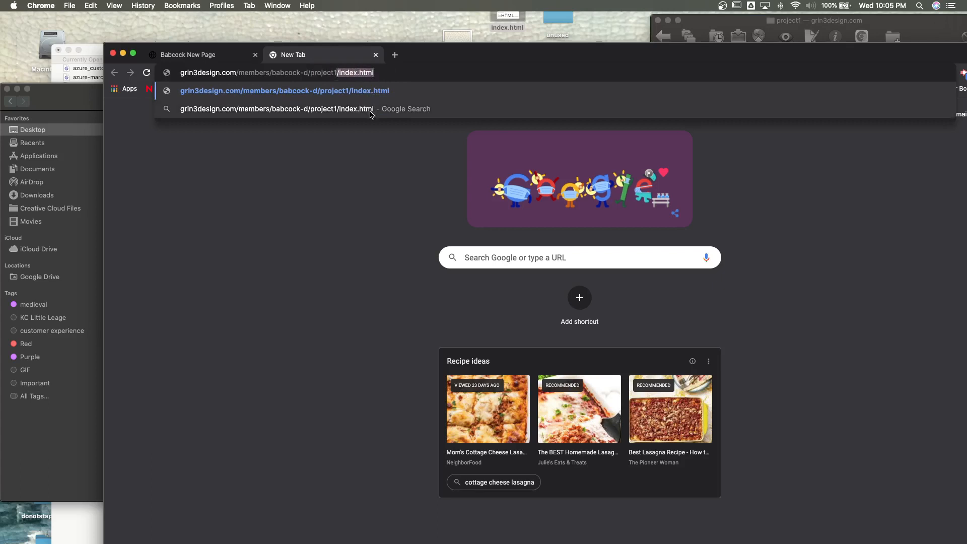
key("BackSpace")
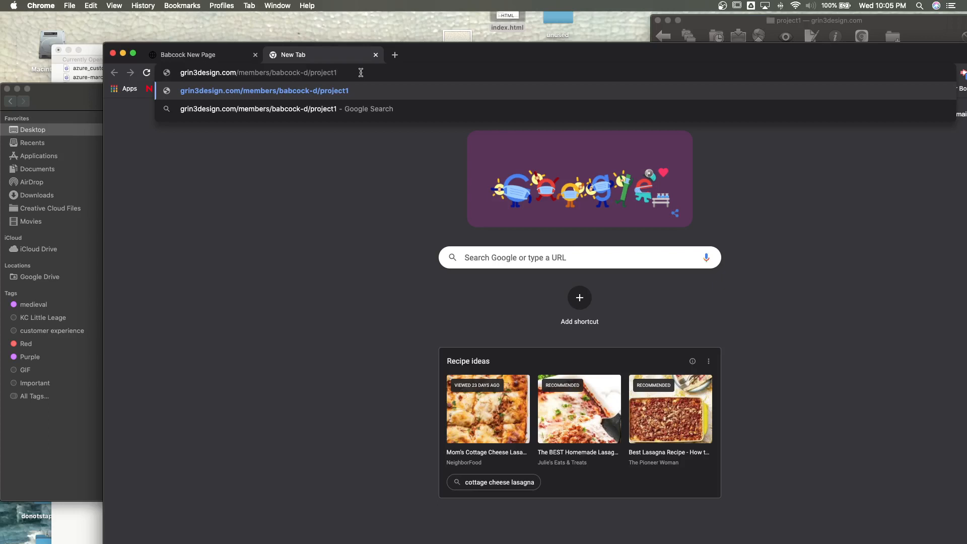
type("/")
key("Return")
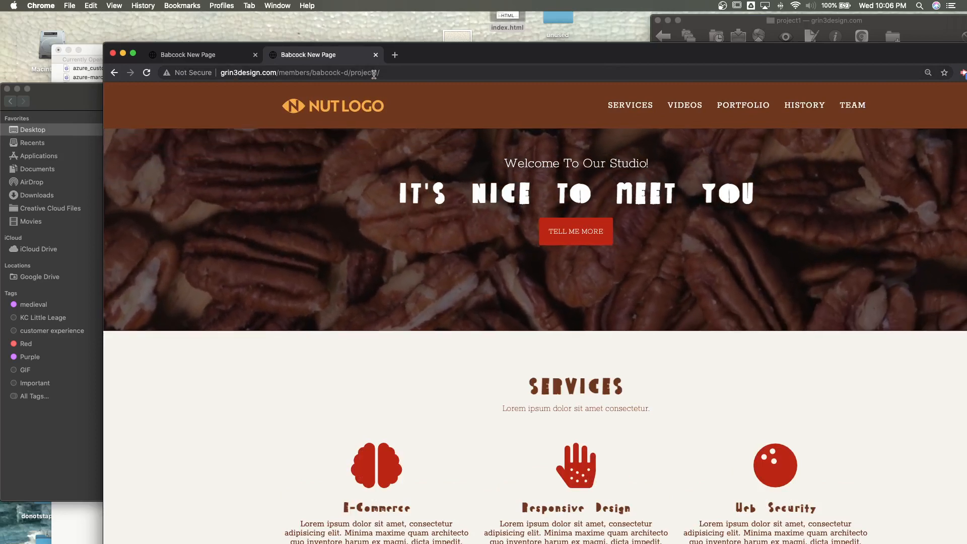
left_click_drag(431, 52, 379, 32)
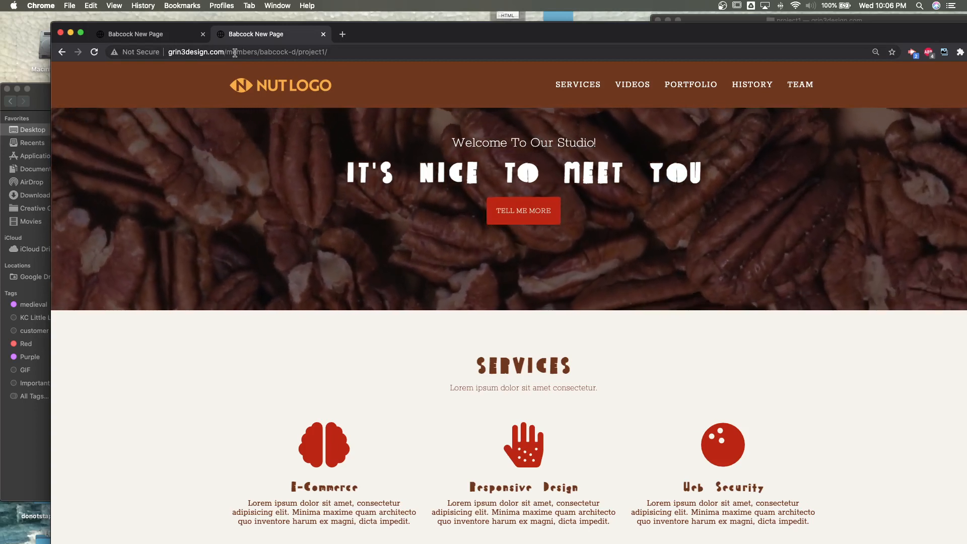
- Select and copy the complete live URL of the project1 site from the Chrome address
left_click(210, 53)
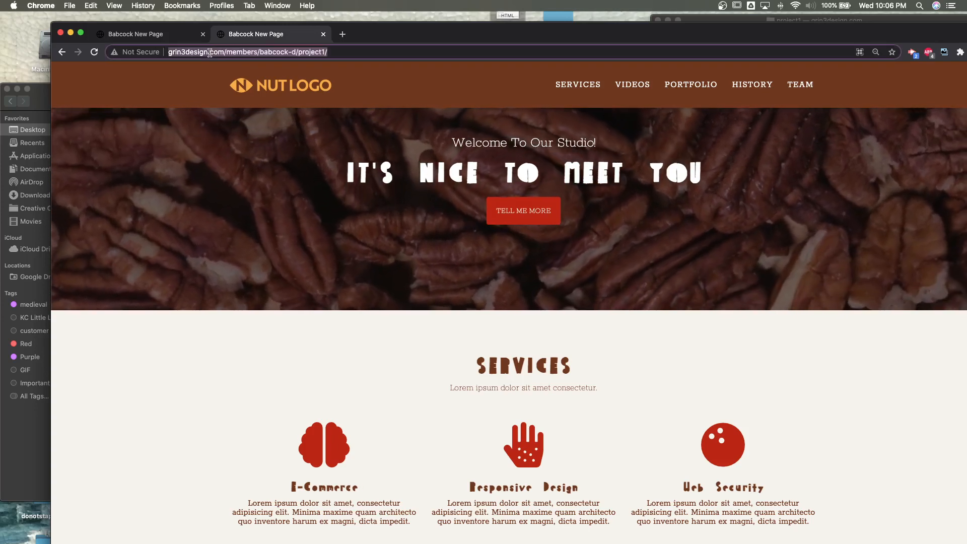
left_click(210, 53)
double_click(213, 52)
right_click(211, 51)
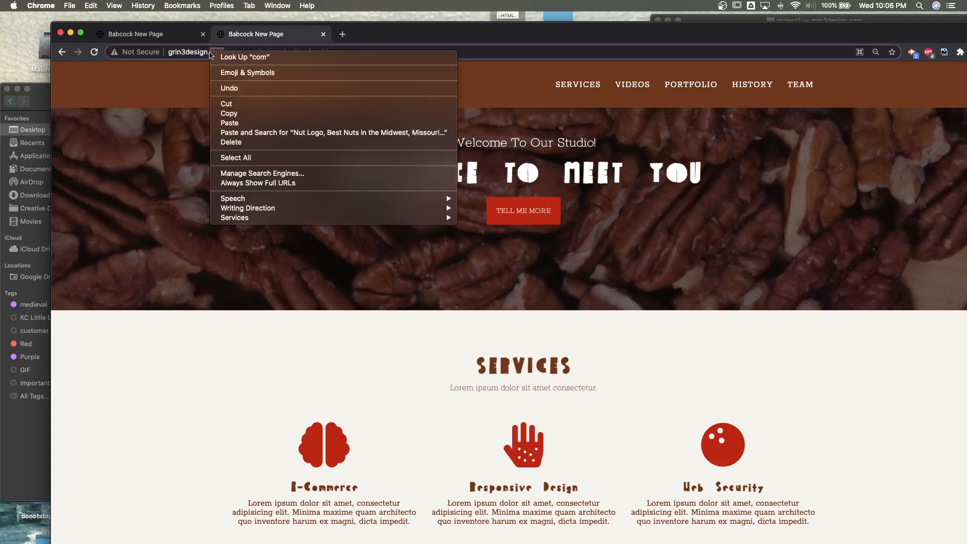
left_click(192, 50)
triple_click(193, 50)
key("super+c")
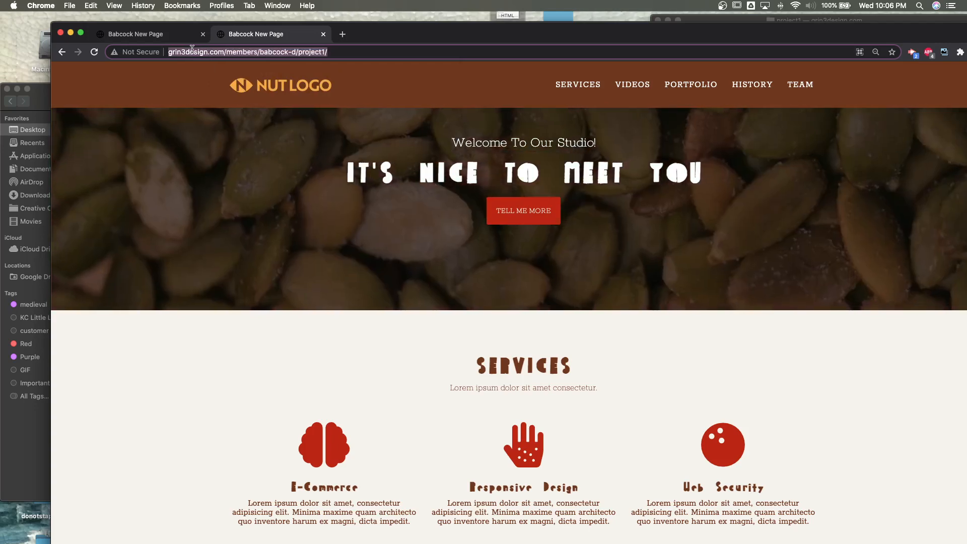
right_click(193, 52)
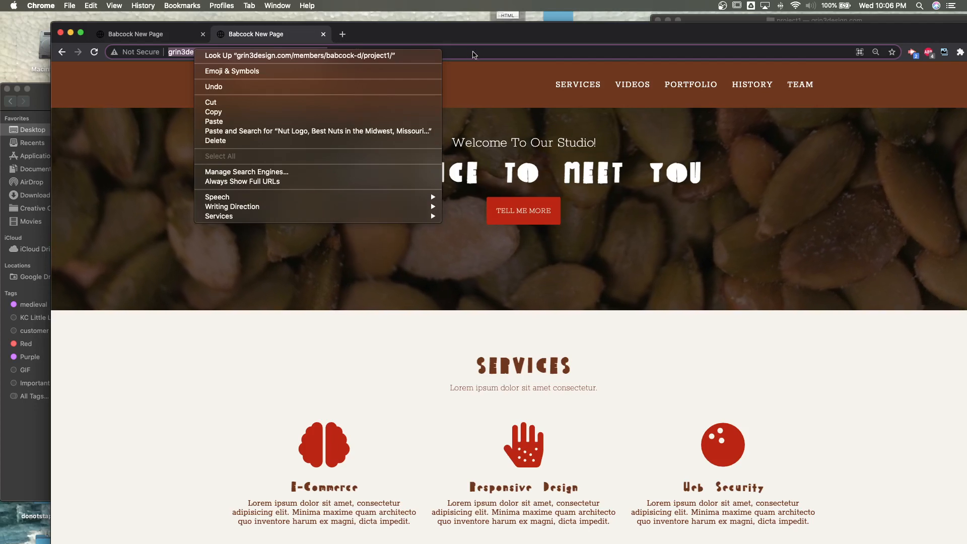
left_click(474, 54)
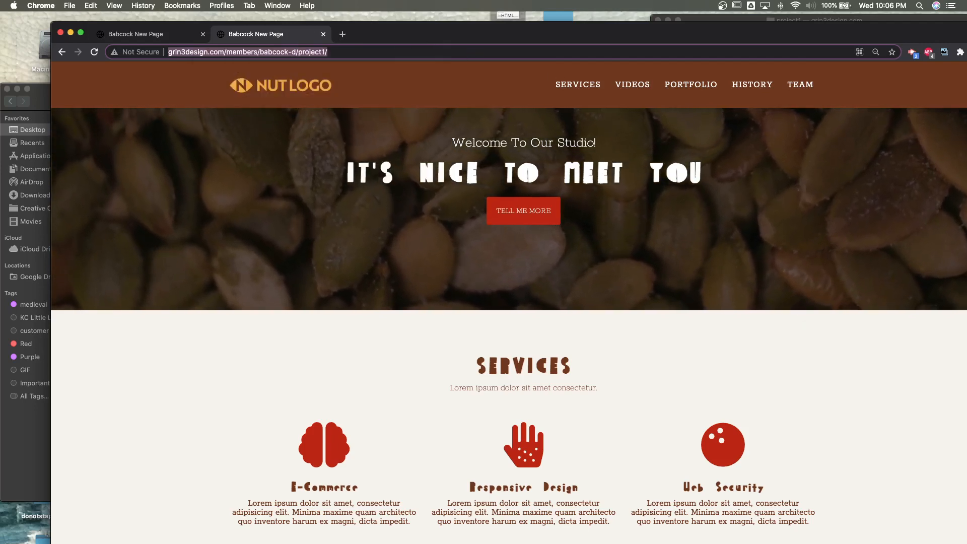
- Switch to TextEdit and paste the copied site URL after a blank line at the end of video-for-web.txt
key("super+Tab")
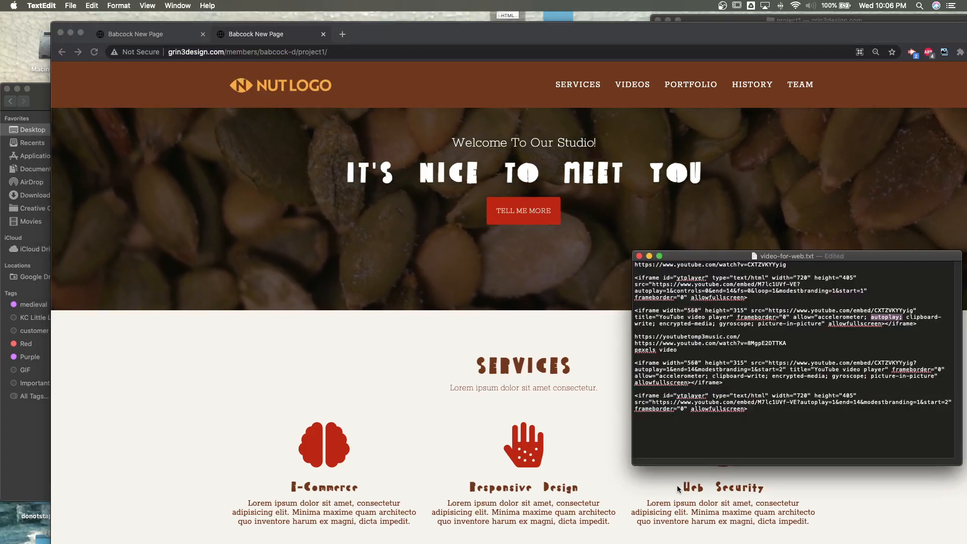
key("Return")
key("Return")
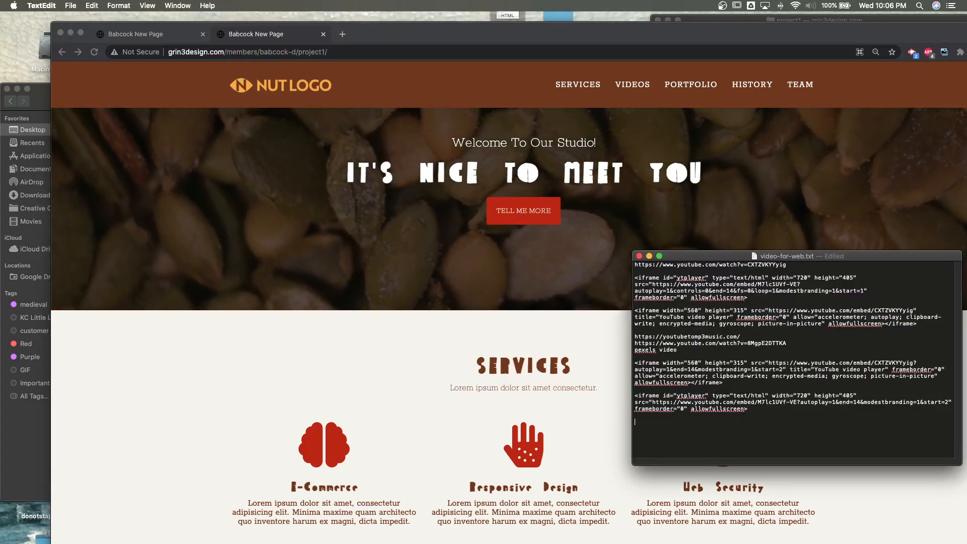
key("super+v")
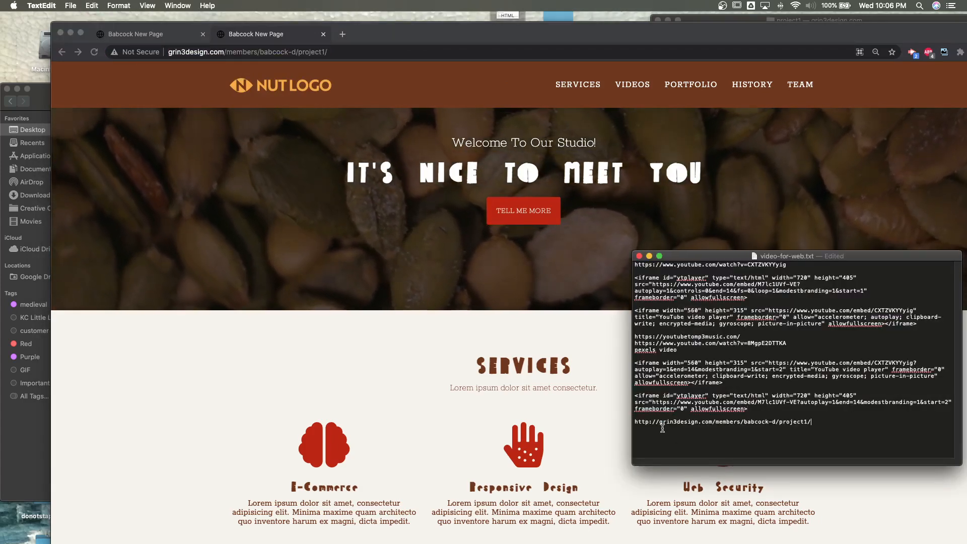
left_click_drag(659, 421, 634, 421)
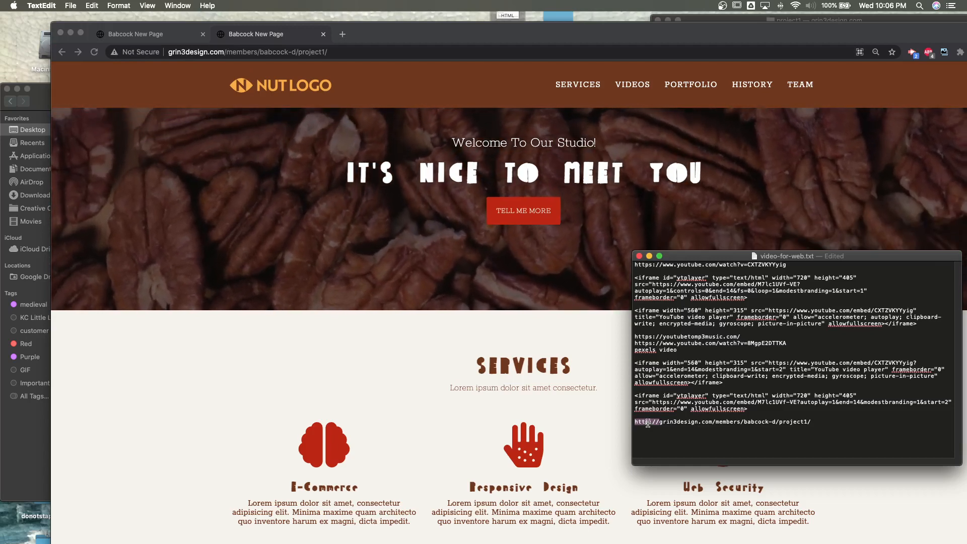
left_click(649, 423)
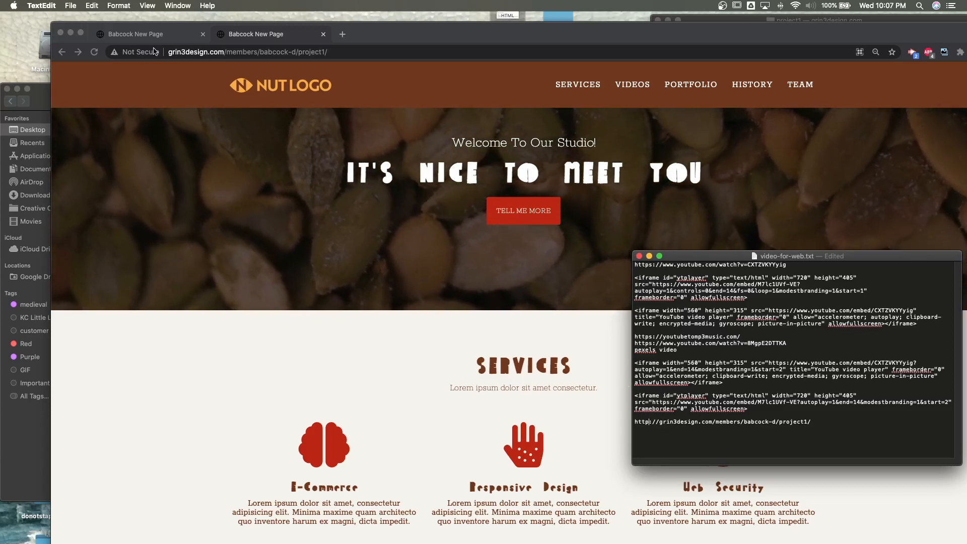
left_click_drag(673, 258, 659, 288)
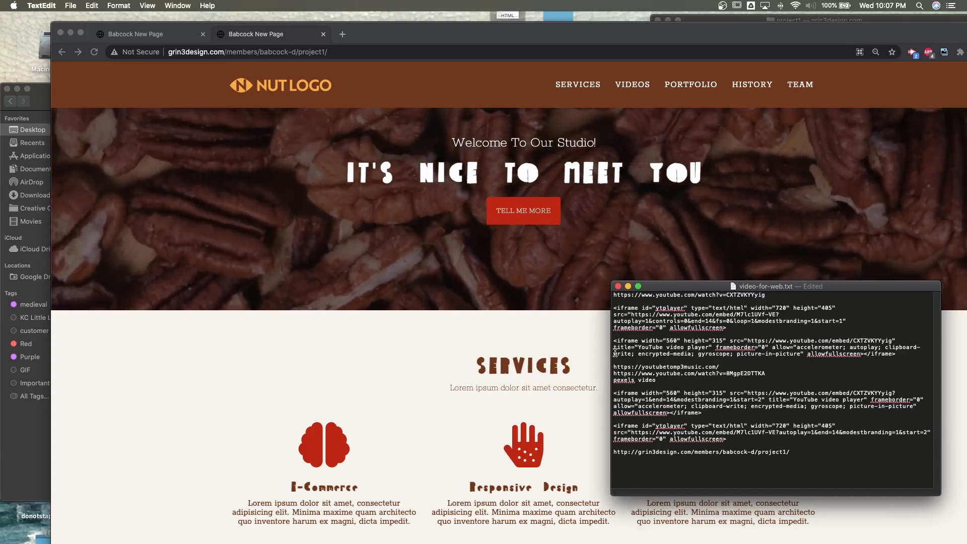
double_click(701, 452)
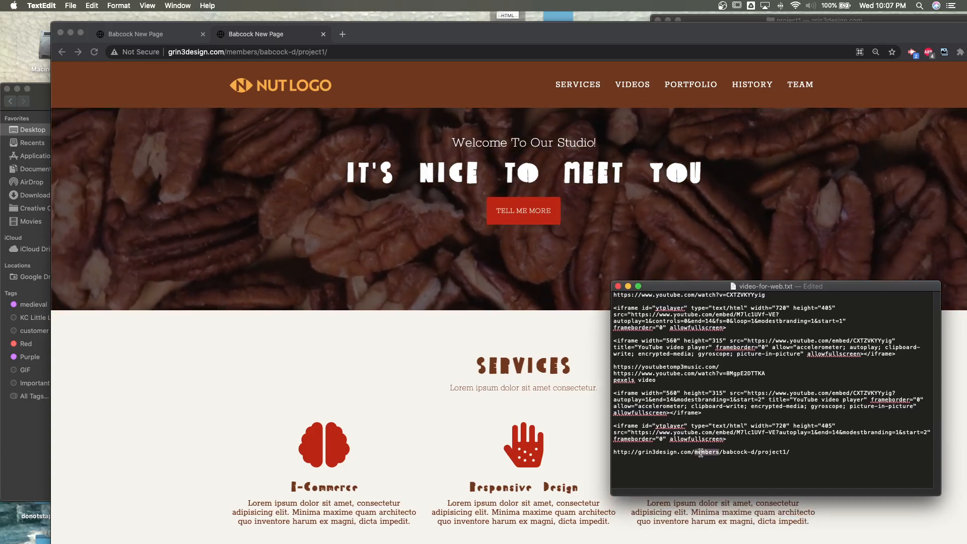